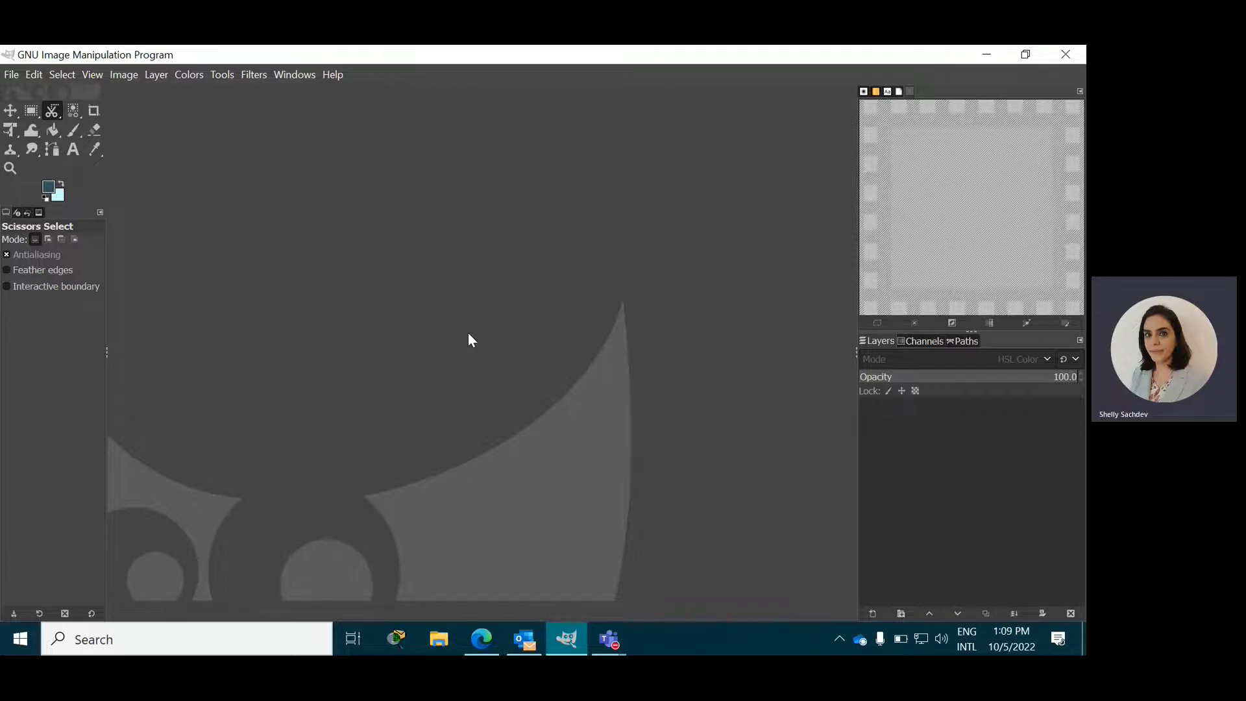
# Step: In the Edge browser, copy the smiling woman's portrait from the "black and white photos" image results
pyautogui.click(481, 639)
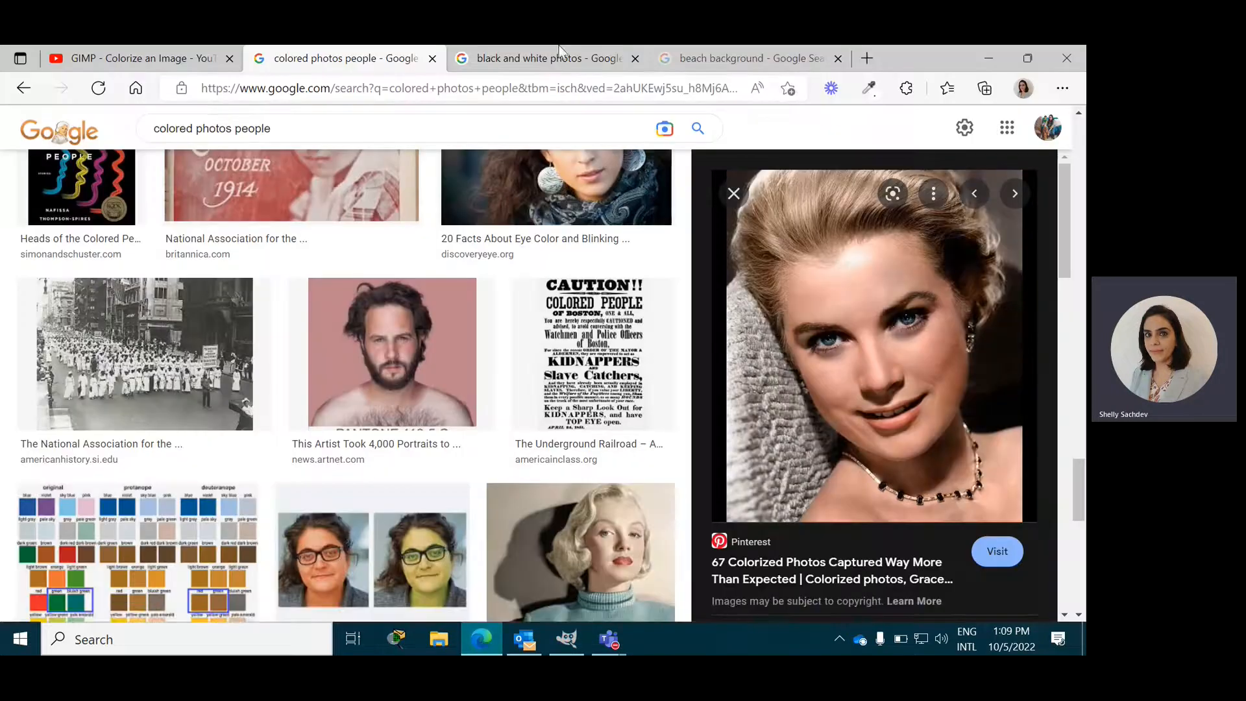
pyautogui.click(547, 52)
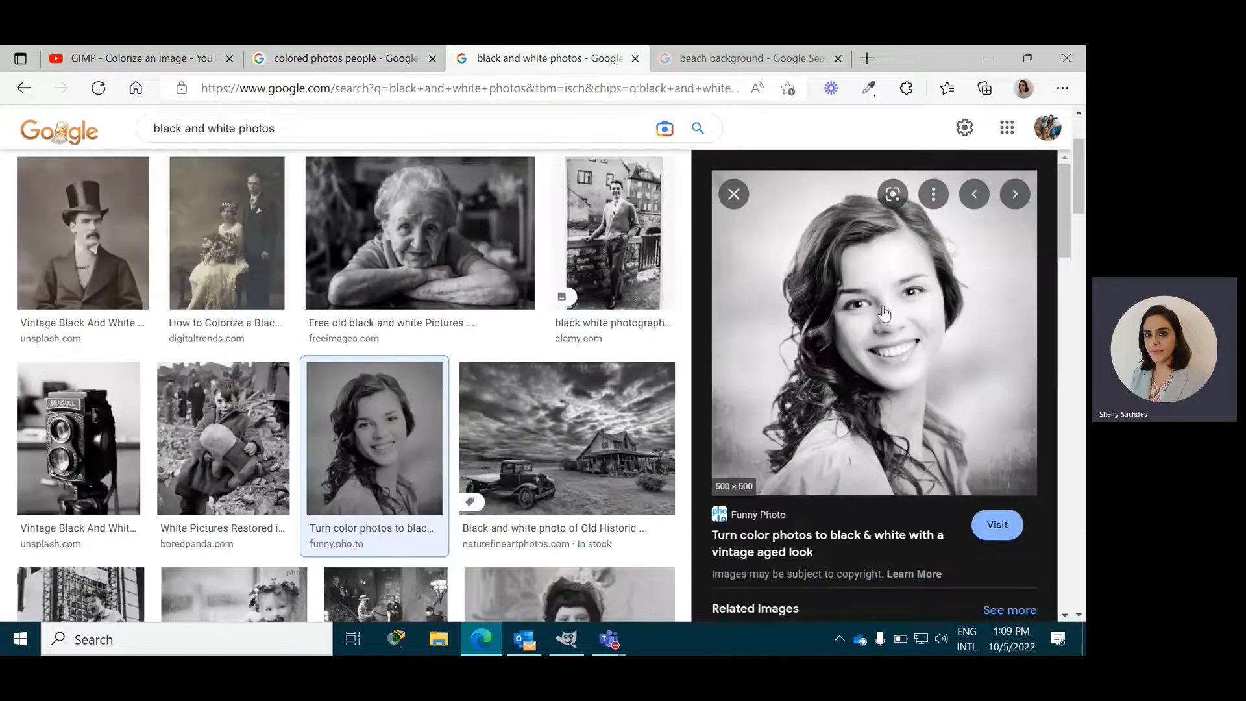
pyautogui.rightClick(809, 264)
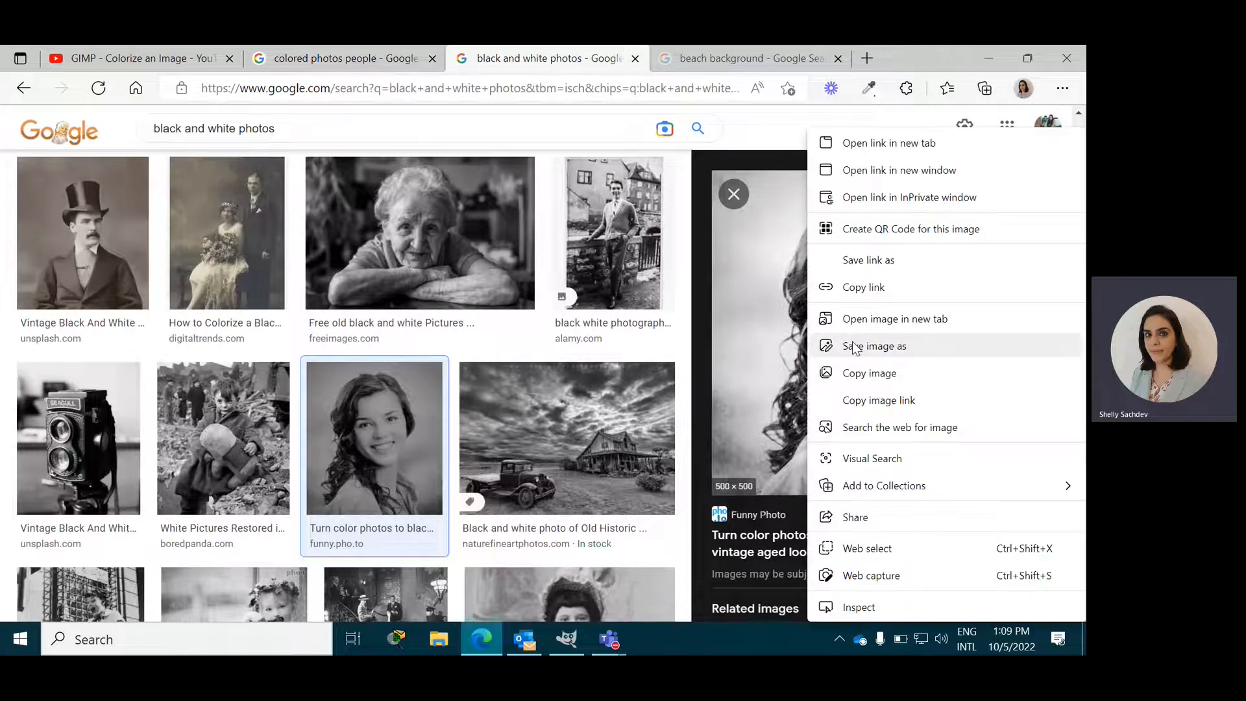
pyautogui.click(859, 375)
# Step: Switch to GIMP and create a new image from the copied black-and-white portrait on the clipboard
pyautogui.click(567, 639)
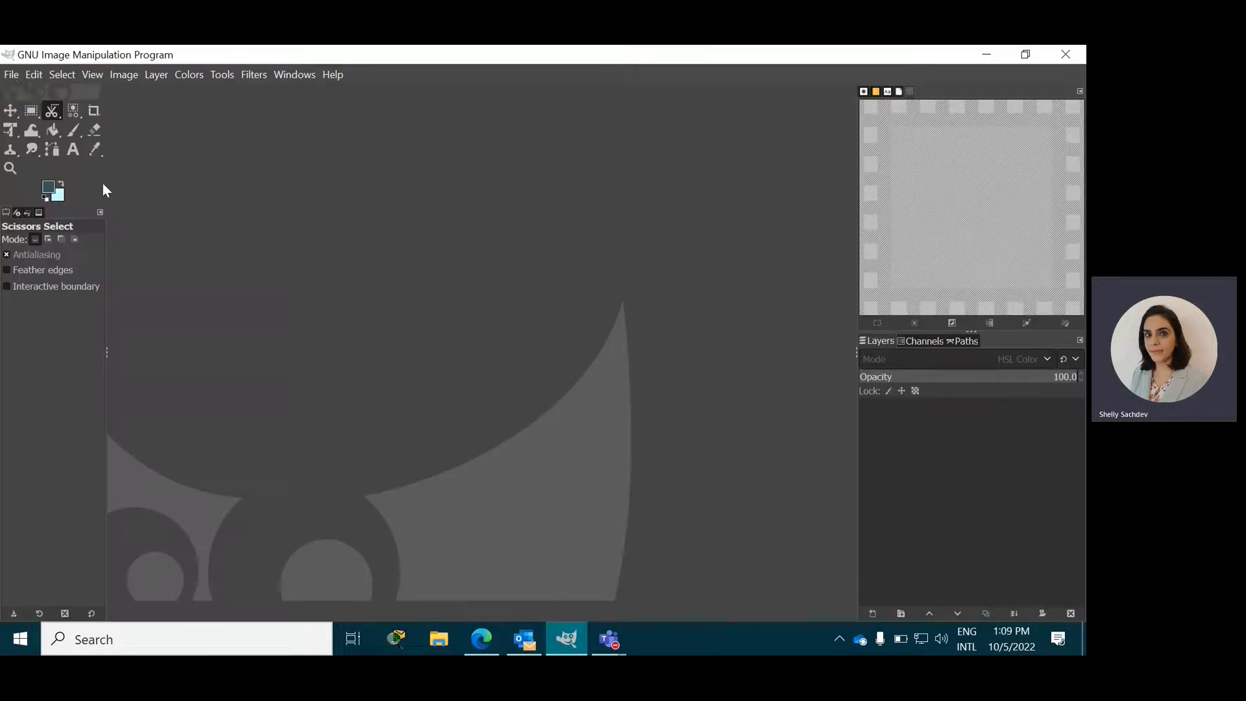
pyautogui.click(16, 80)
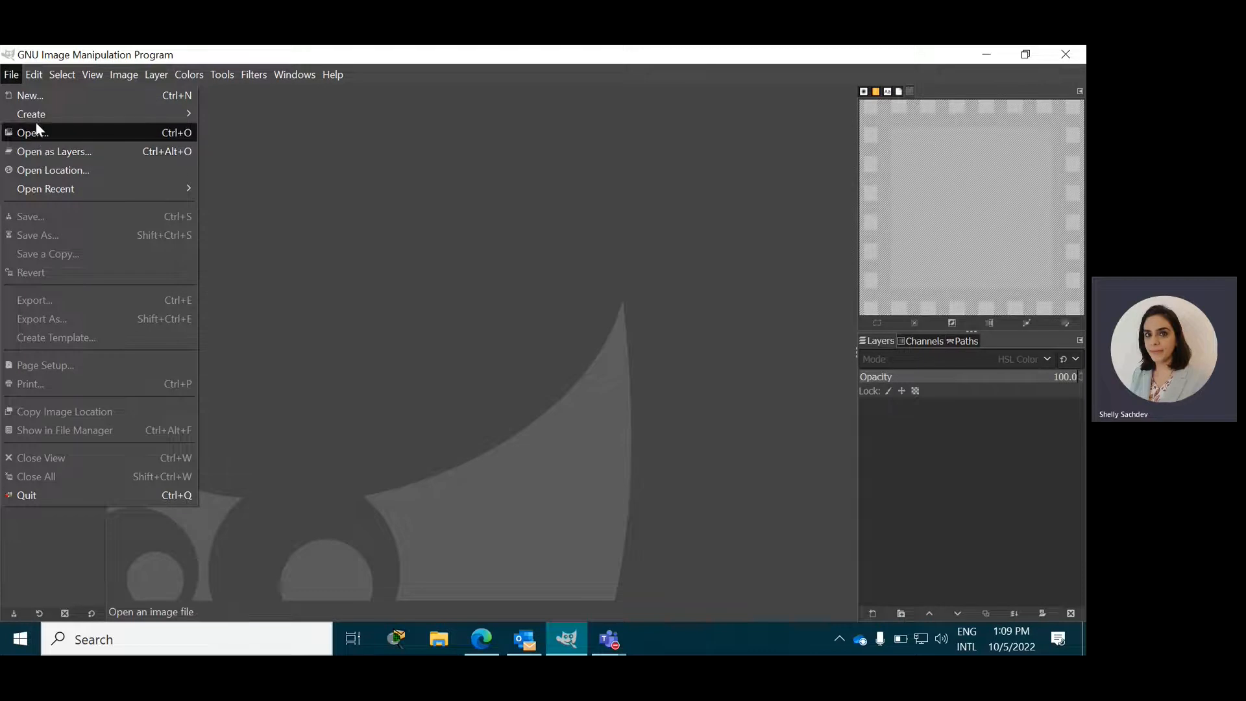
pyautogui.moveTo(34, 114)
pyautogui.click(222, 115)
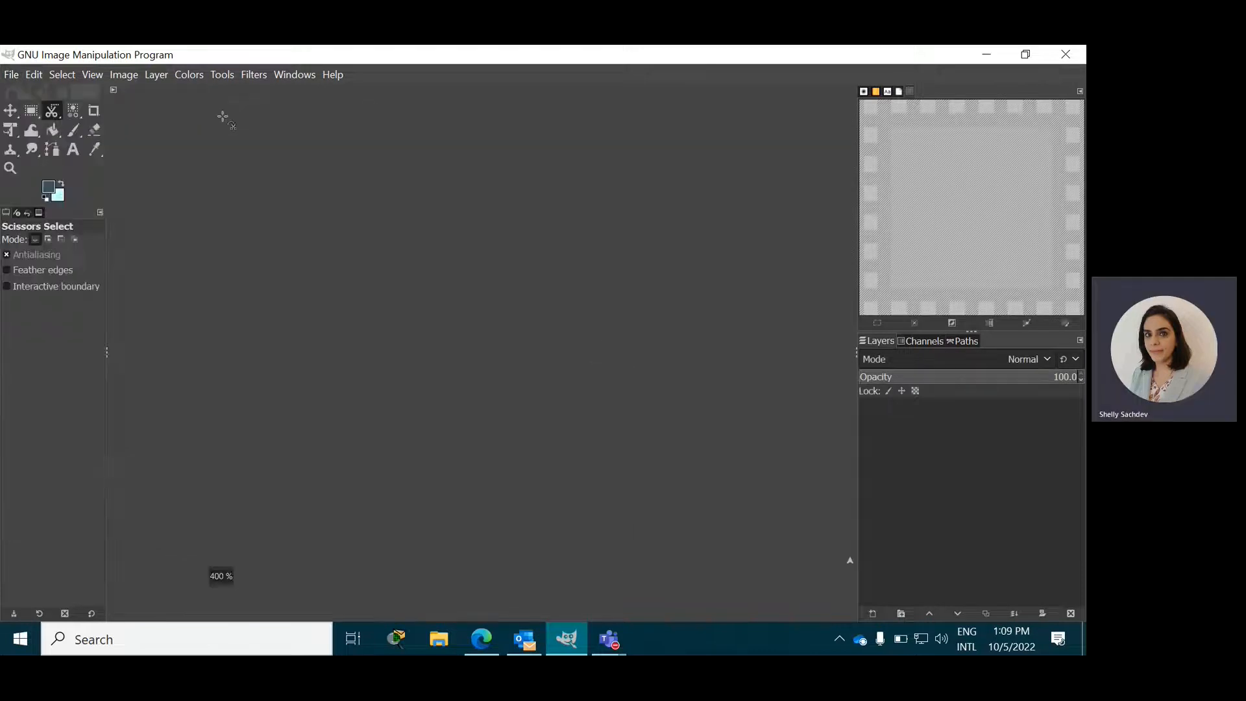
# Step: Return to the Edge browser and copy the enlarged colour portrait from the "colored photos people" image results
pyautogui.click(479, 641)
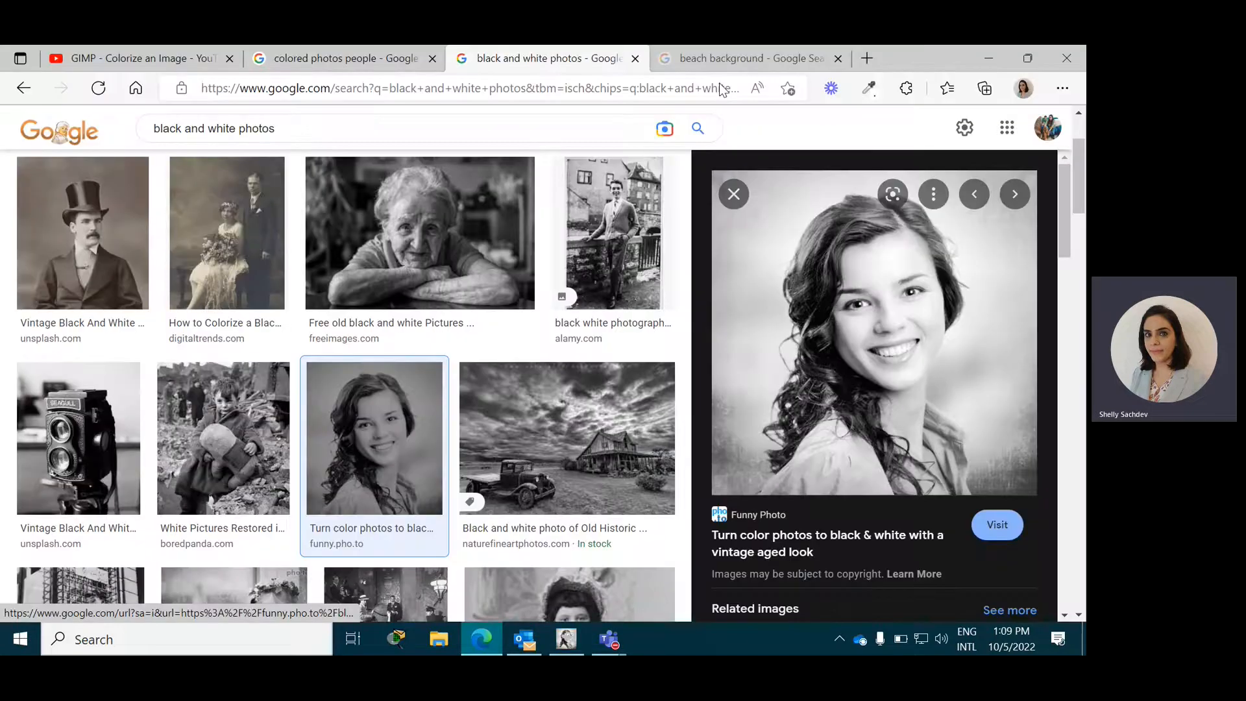
pyautogui.click(989, 58)
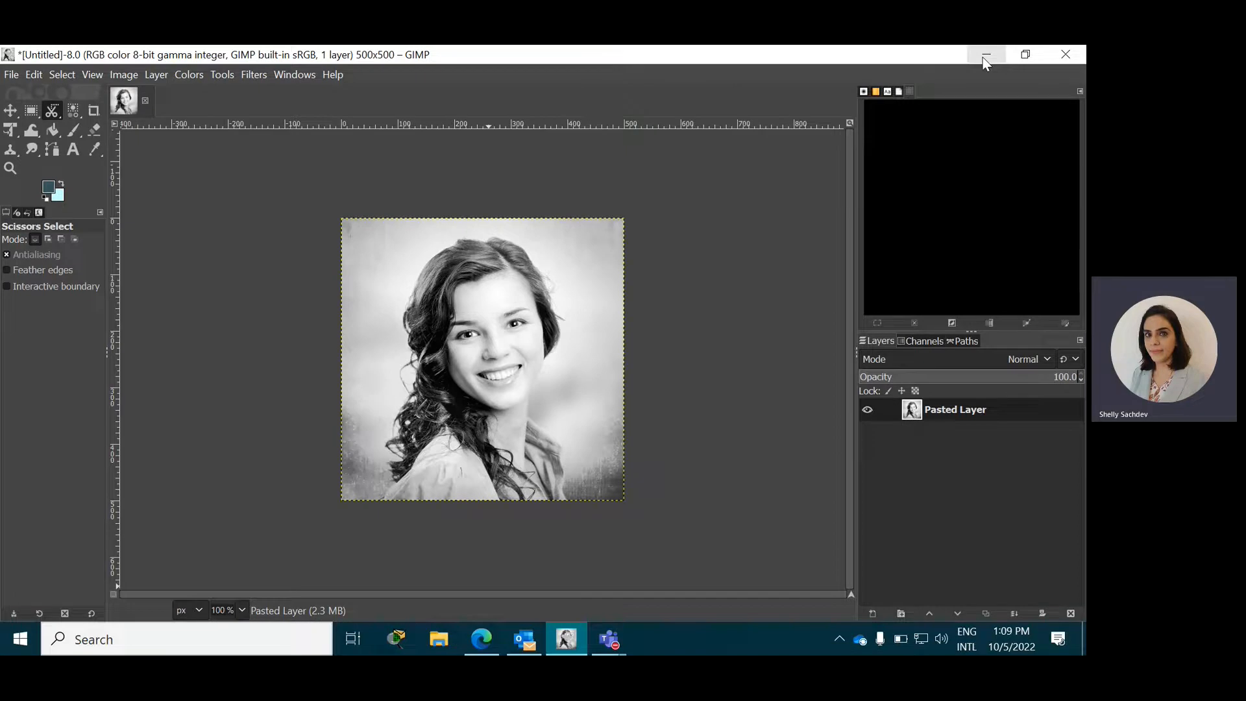
pyautogui.click(478, 648)
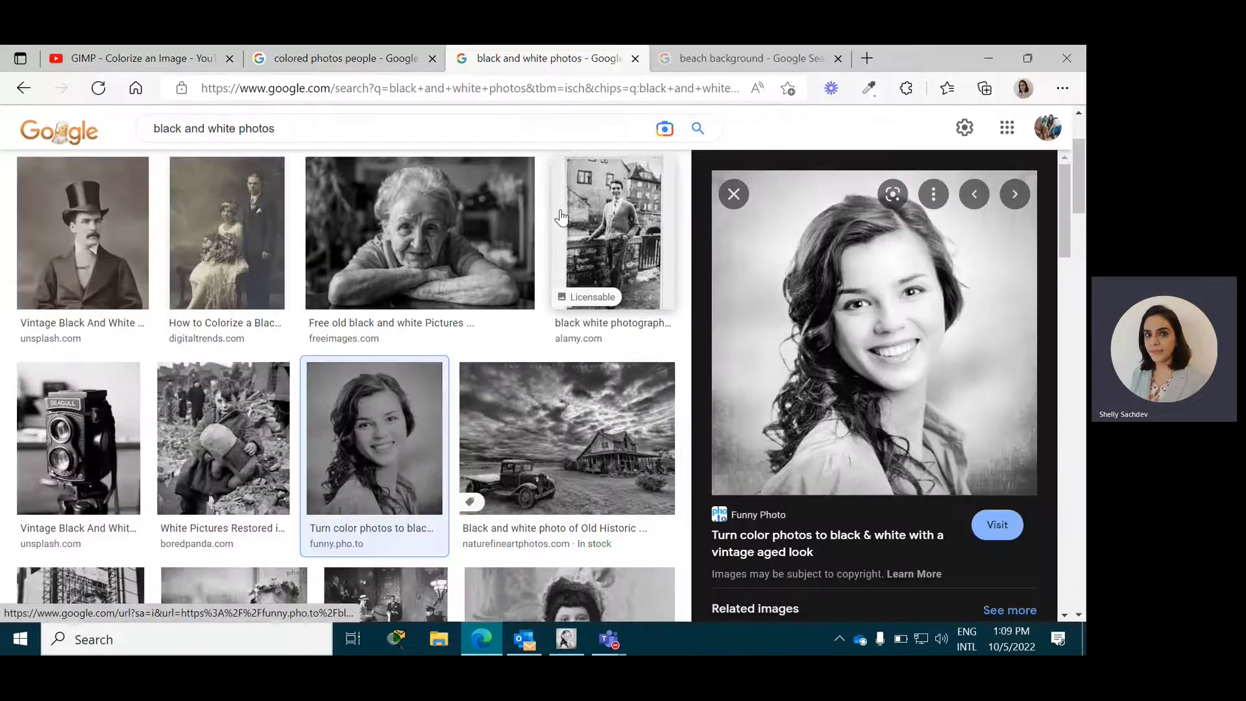
pyautogui.doubleClick(929, 52)
pyautogui.click(689, 172)
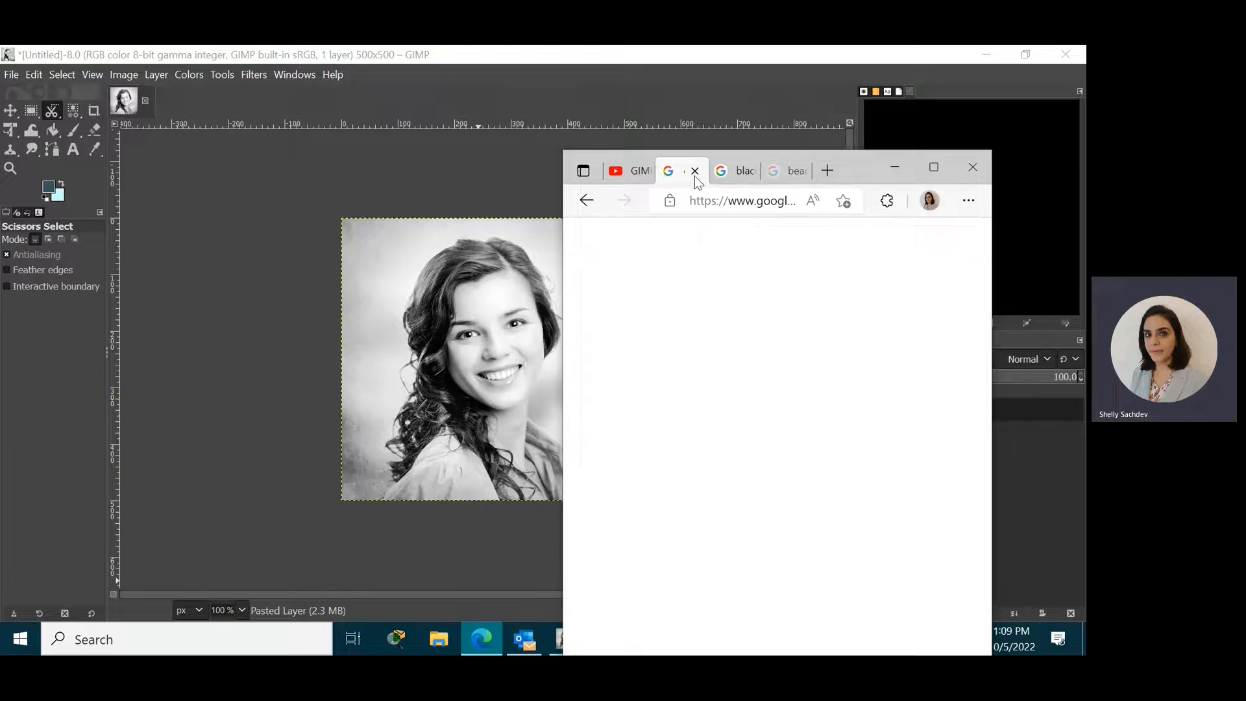
pyautogui.click(934, 170)
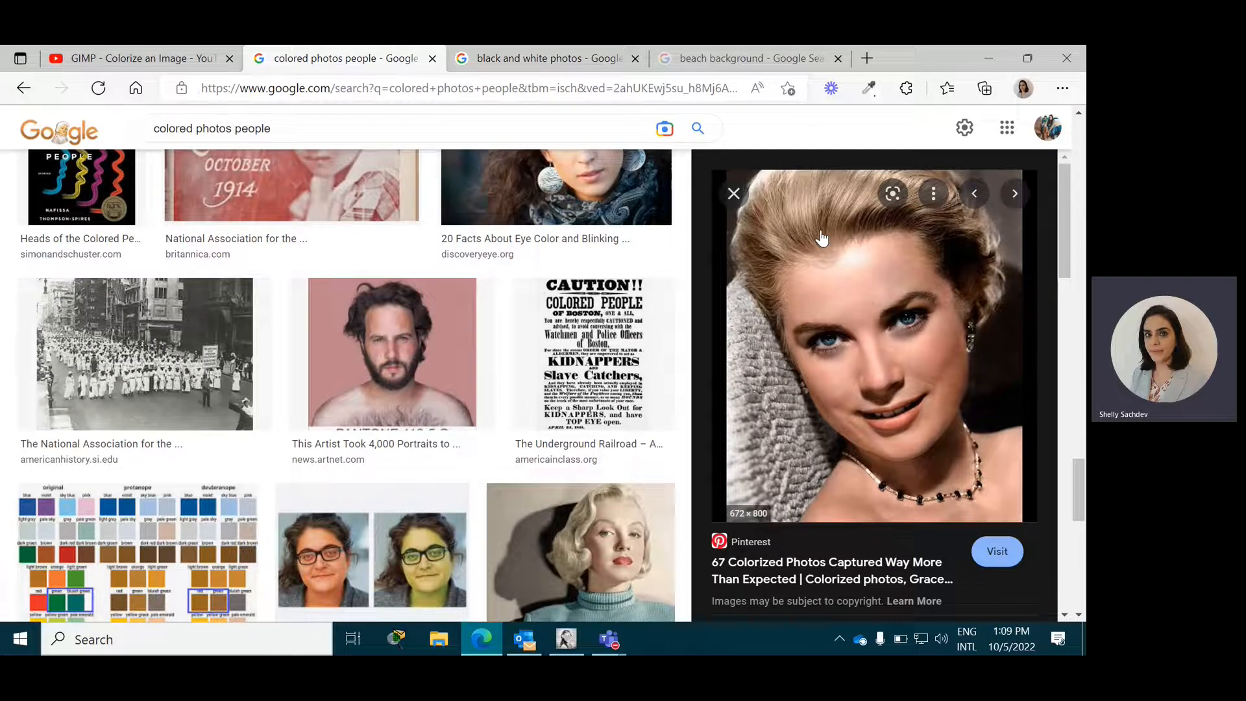
pyautogui.rightClick(821, 237)
pyautogui.click(627, 382)
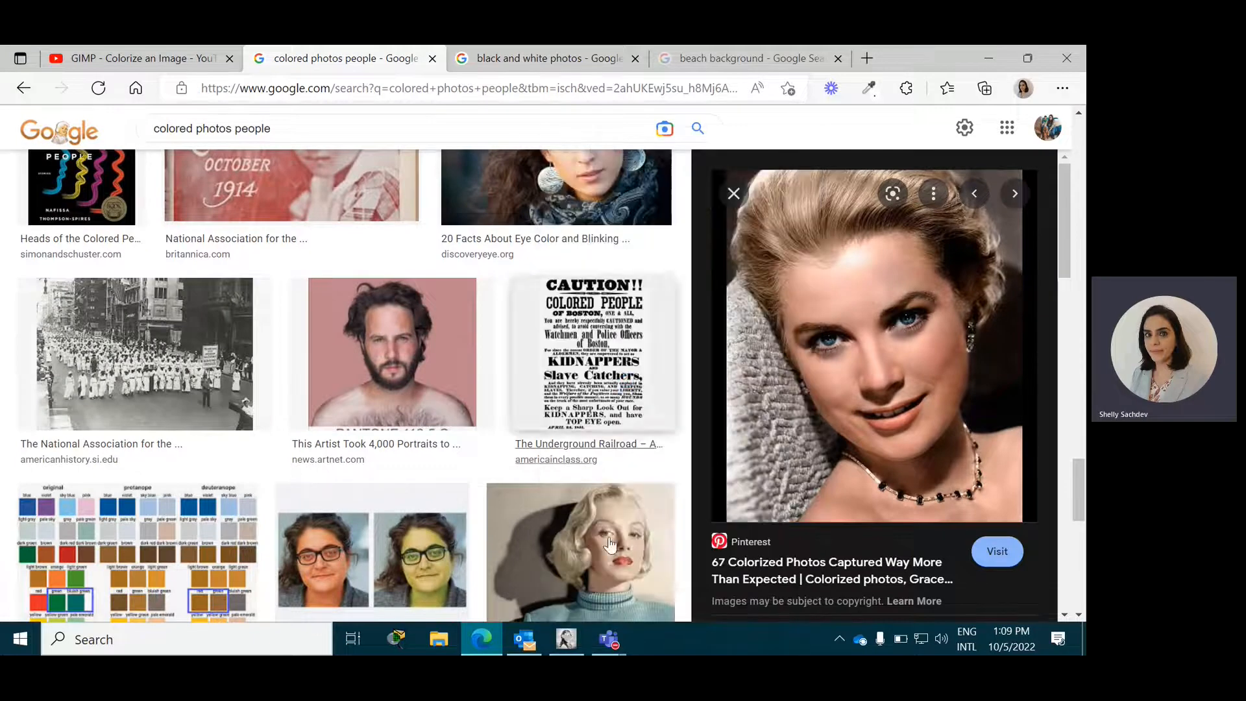
# Step: Switch back to GIMP and create a second image from the copied colour portrait on the clipboard
pyautogui.hotkey('alt', 'Tab')
pyautogui.click(13, 76)
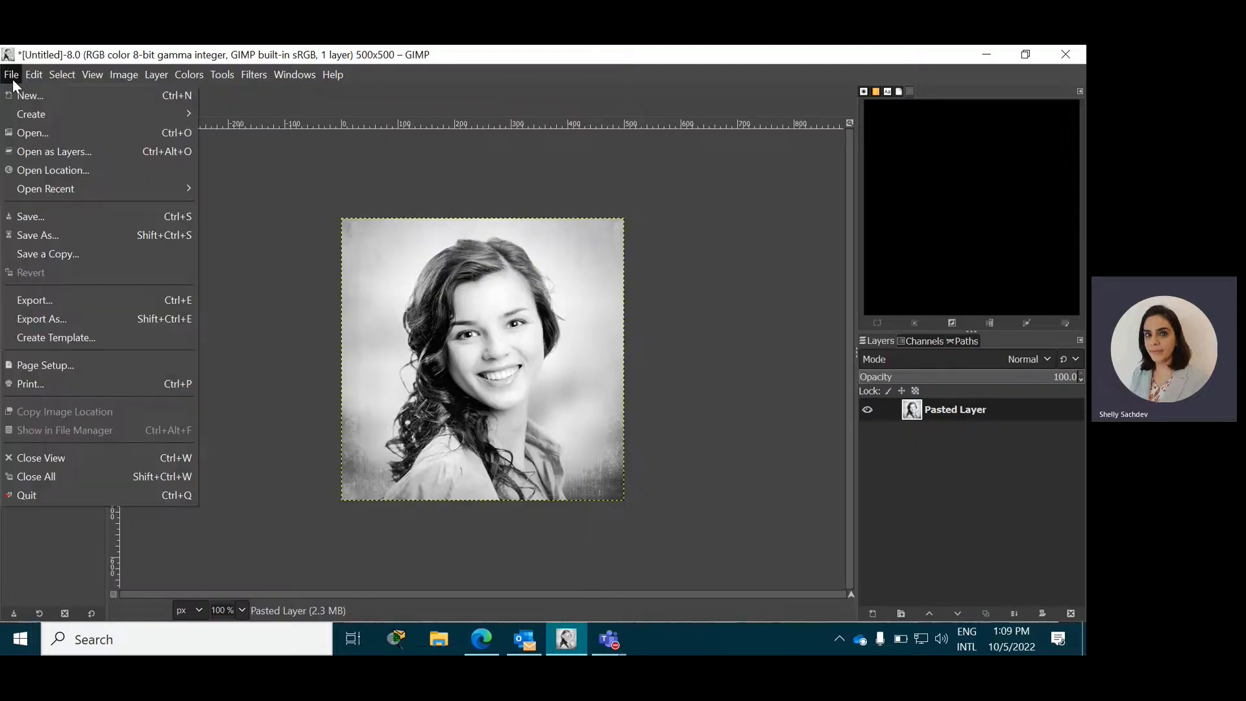
pyautogui.moveTo(25, 115)
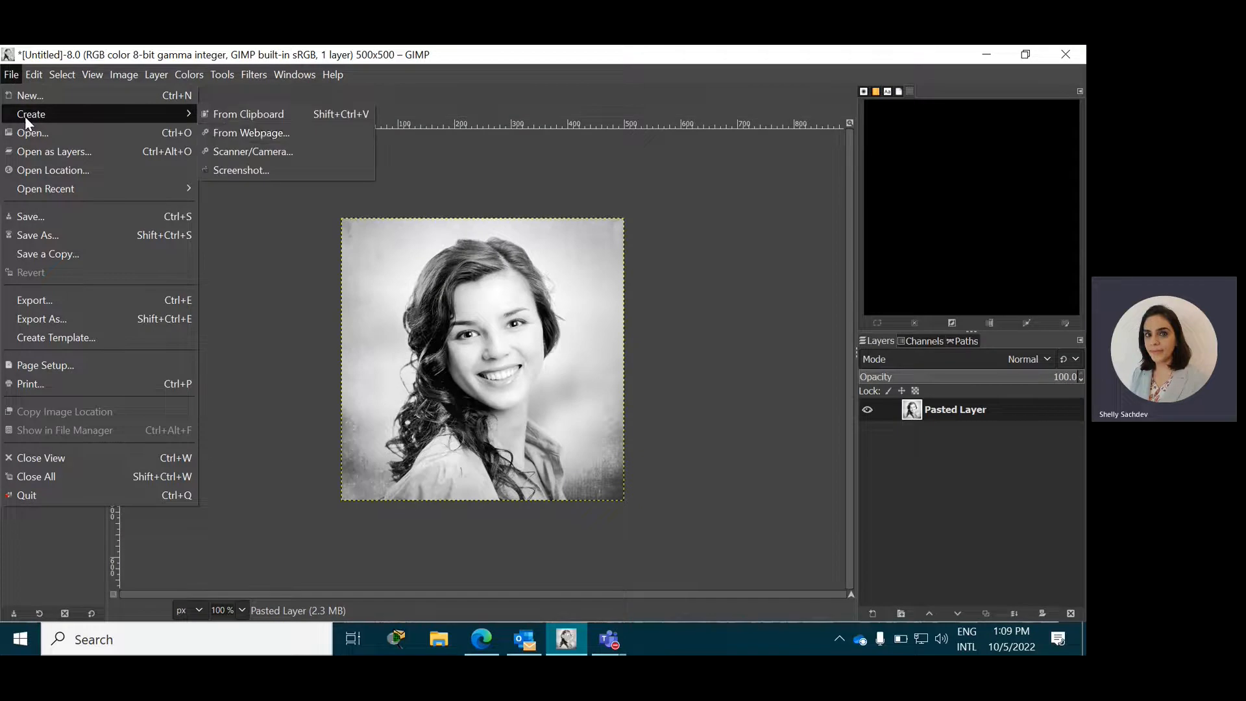
pyautogui.click(237, 117)
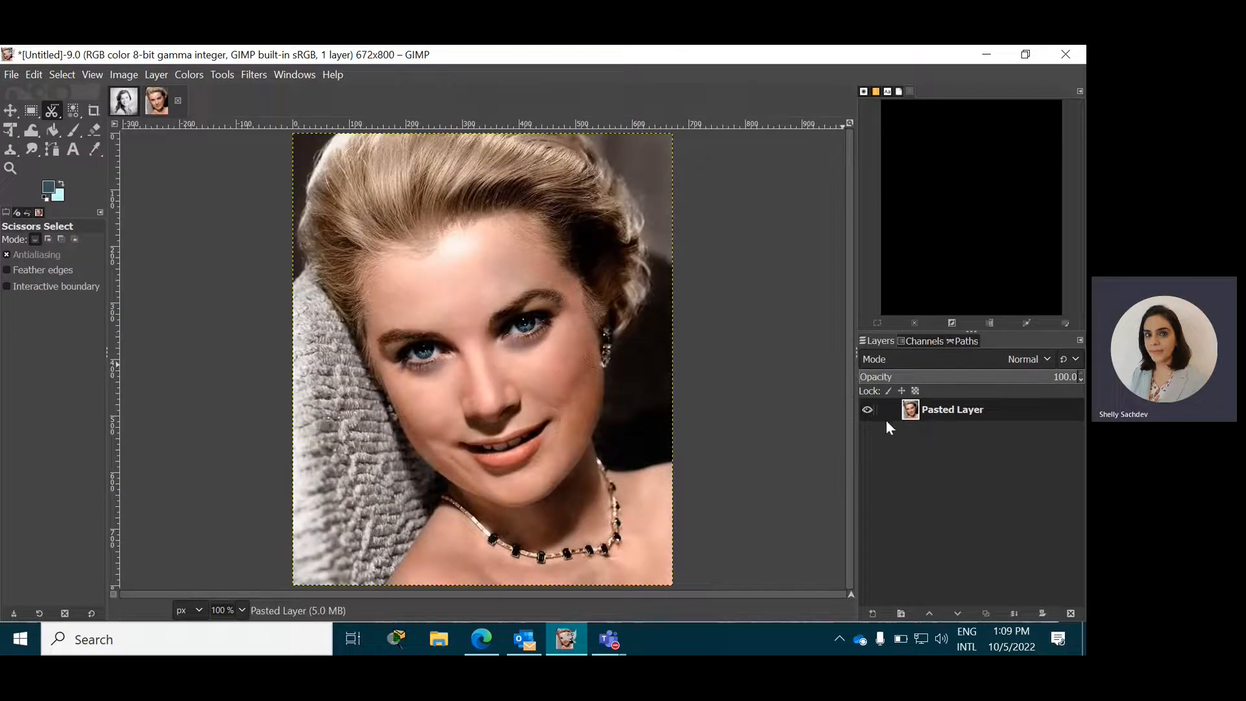
# Step: Add an alpha channel to the pasted layer of the black-and-white portrait
pyautogui.click(128, 107)
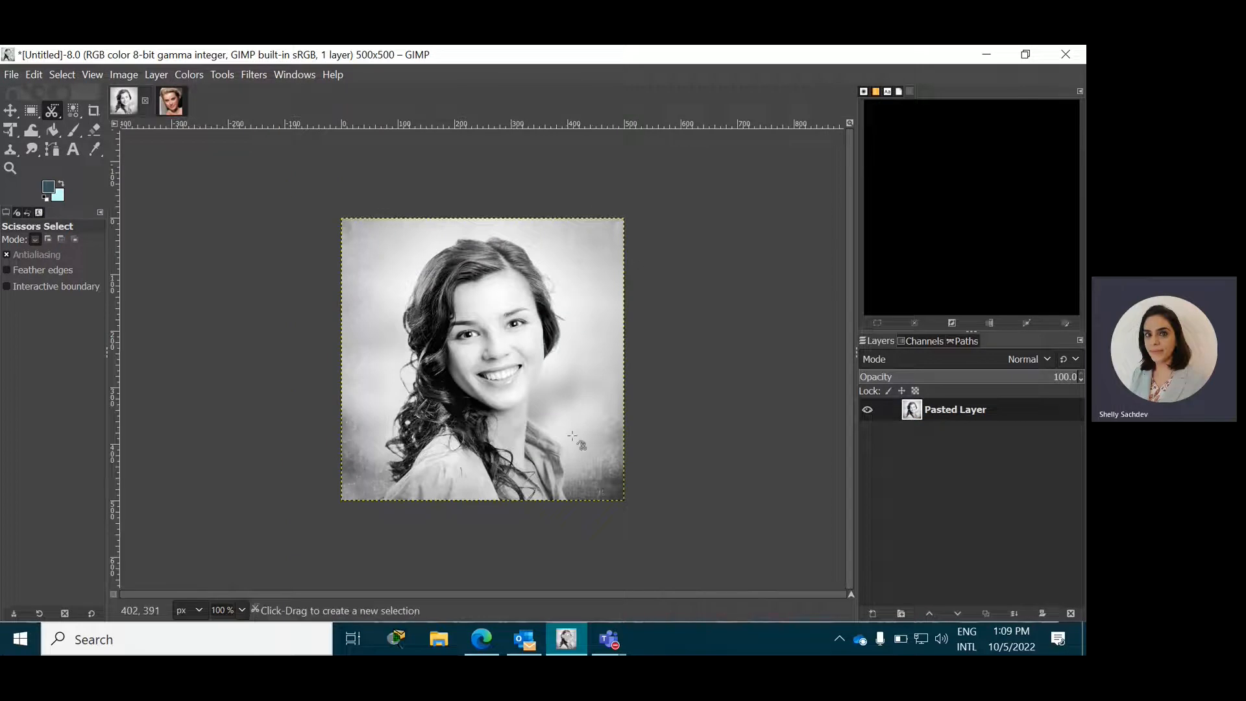
pyautogui.rightClick(939, 408)
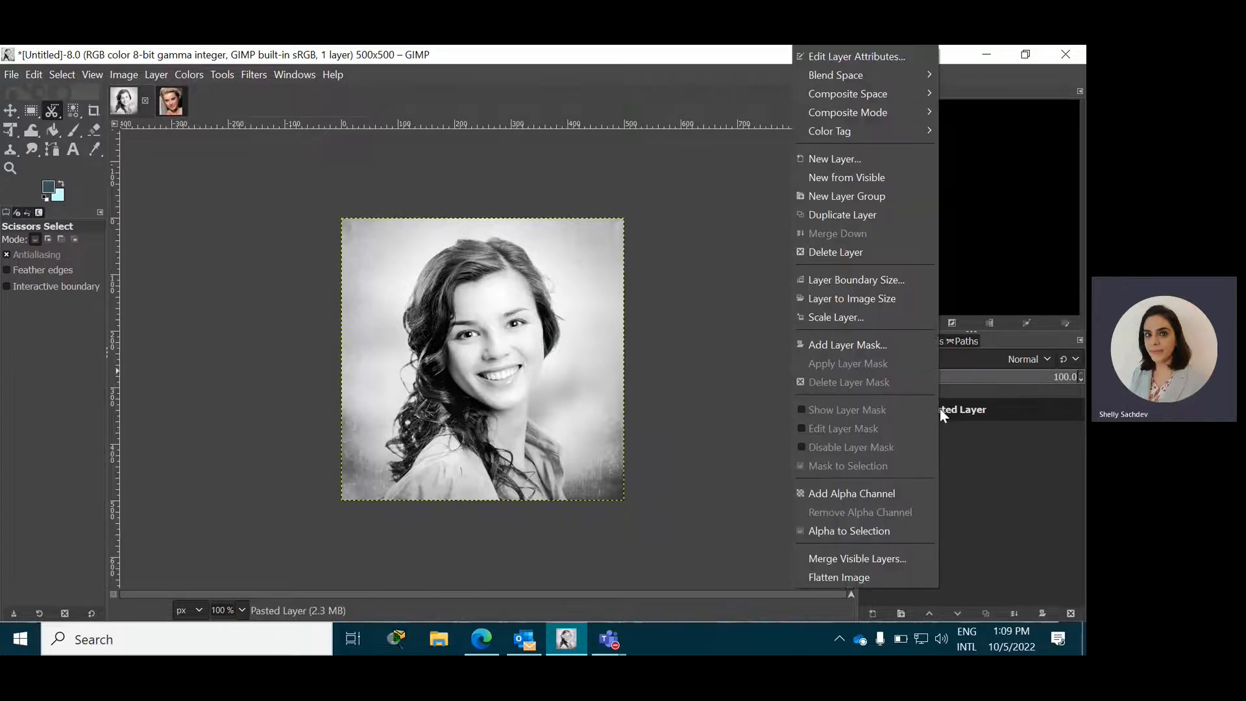
pyautogui.click(845, 494)
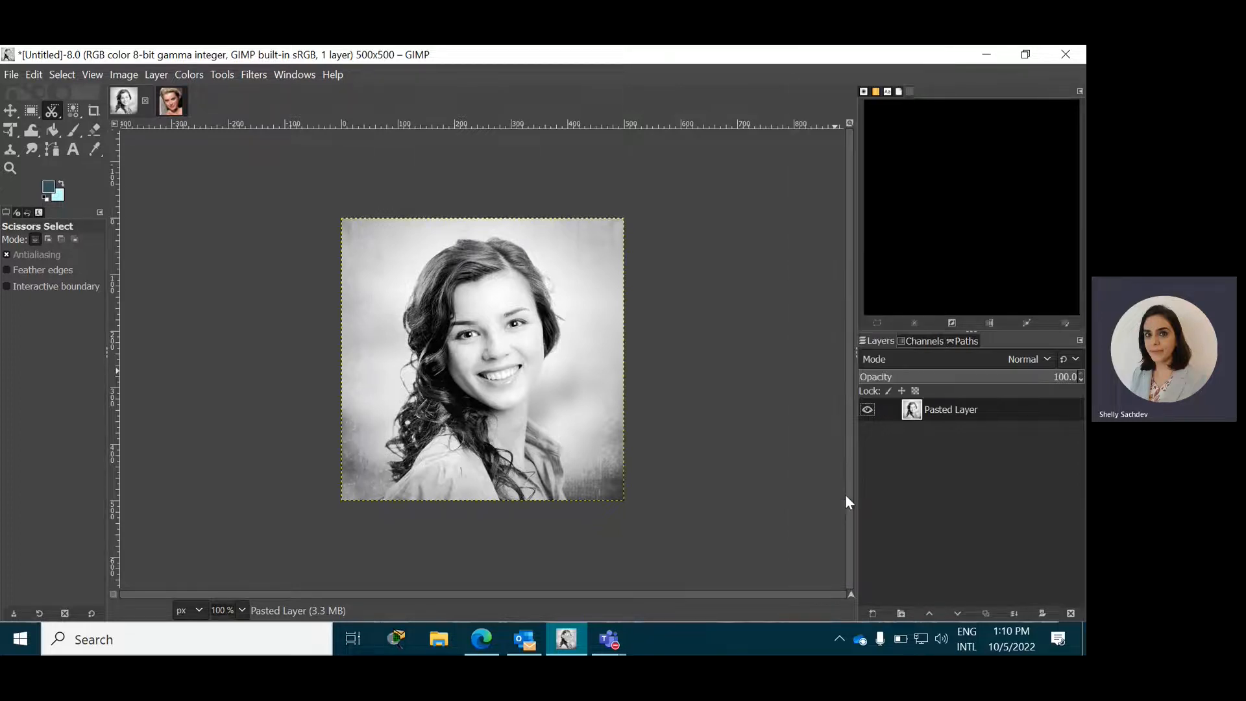
# Step: Add a new 500 x 500 px layer filled with transparency above the black-and-white portrait
pyautogui.rightClick(942, 410)
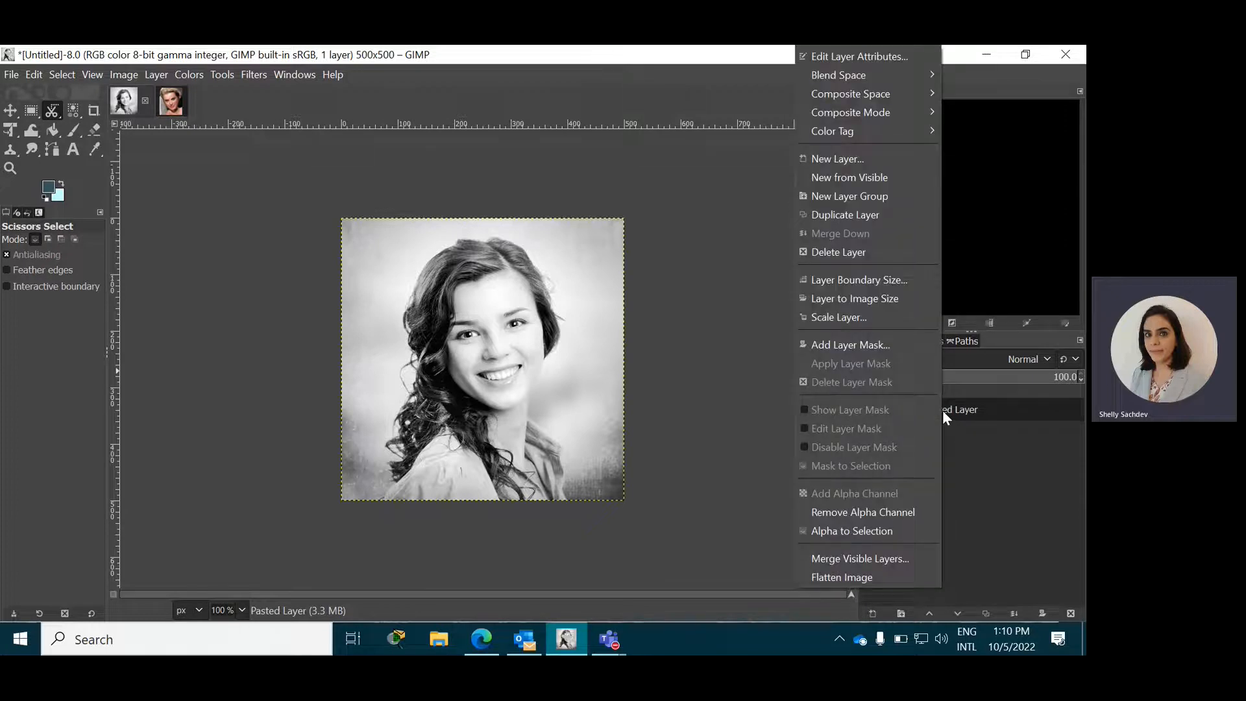
pyautogui.click(835, 160)
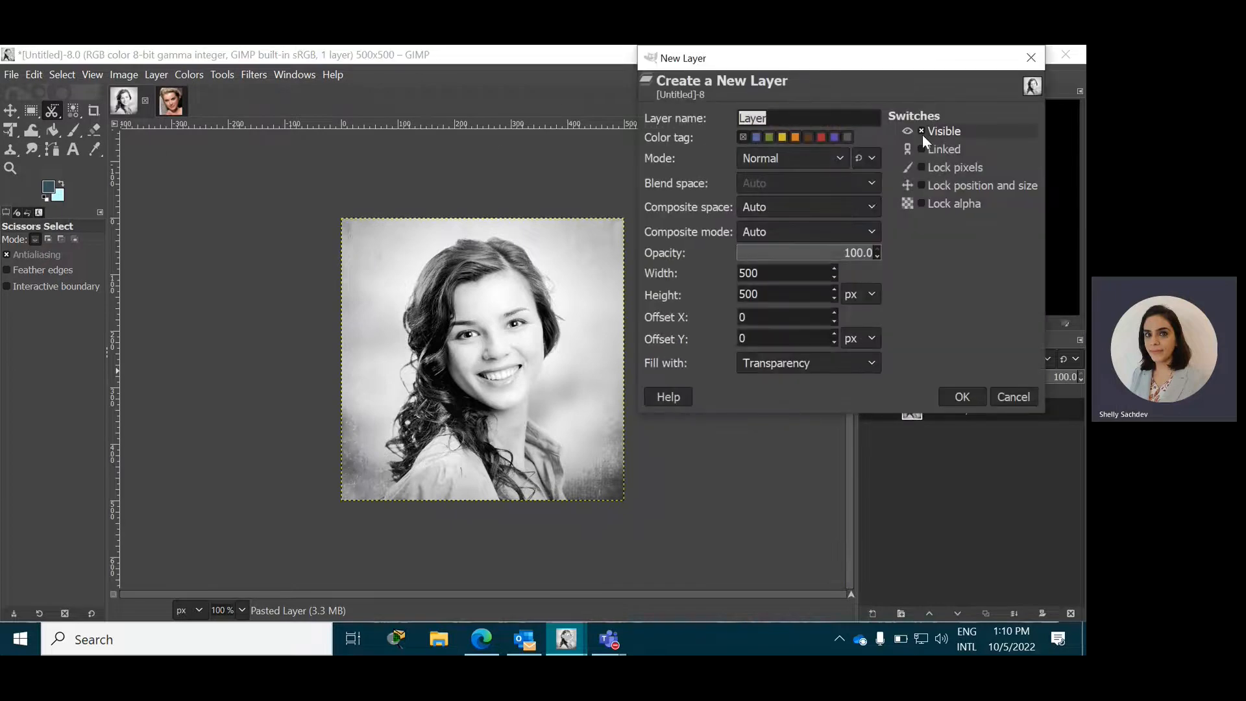
pyautogui.click(961, 397)
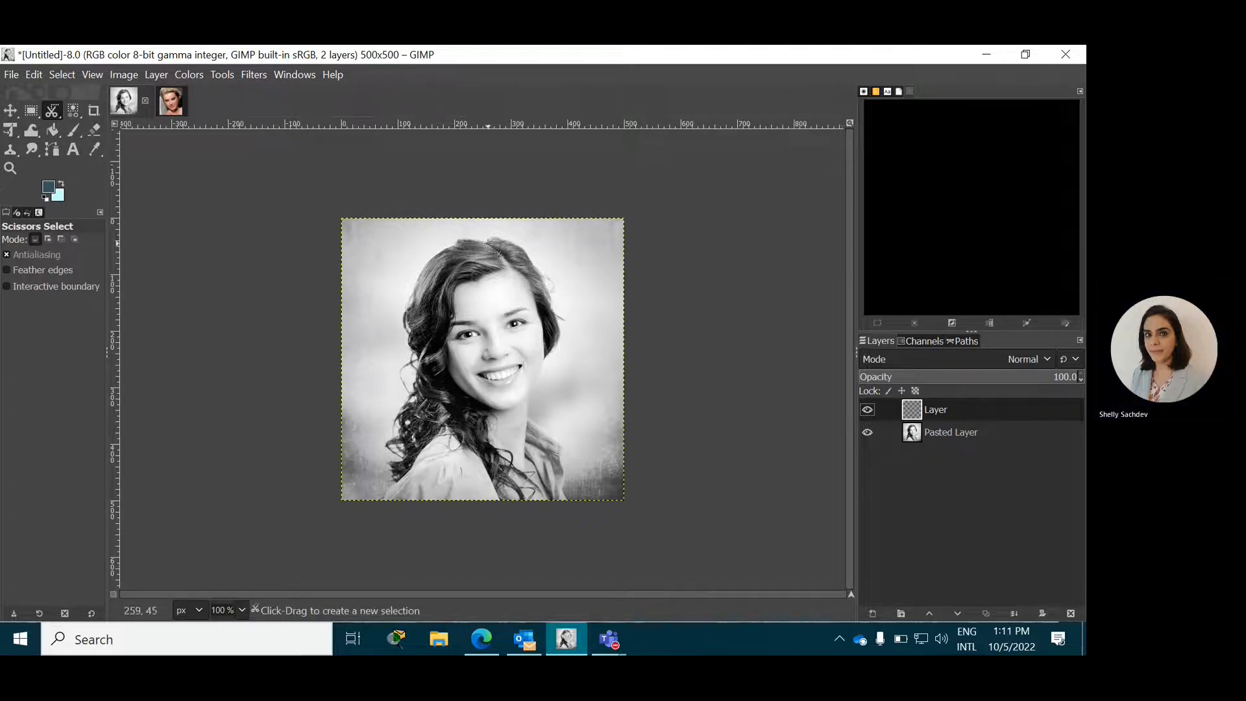
# Step: Pick the skin tone from the colour portrait's forehead as the foreground colour with the Color Picker
pyautogui.click(172, 102)
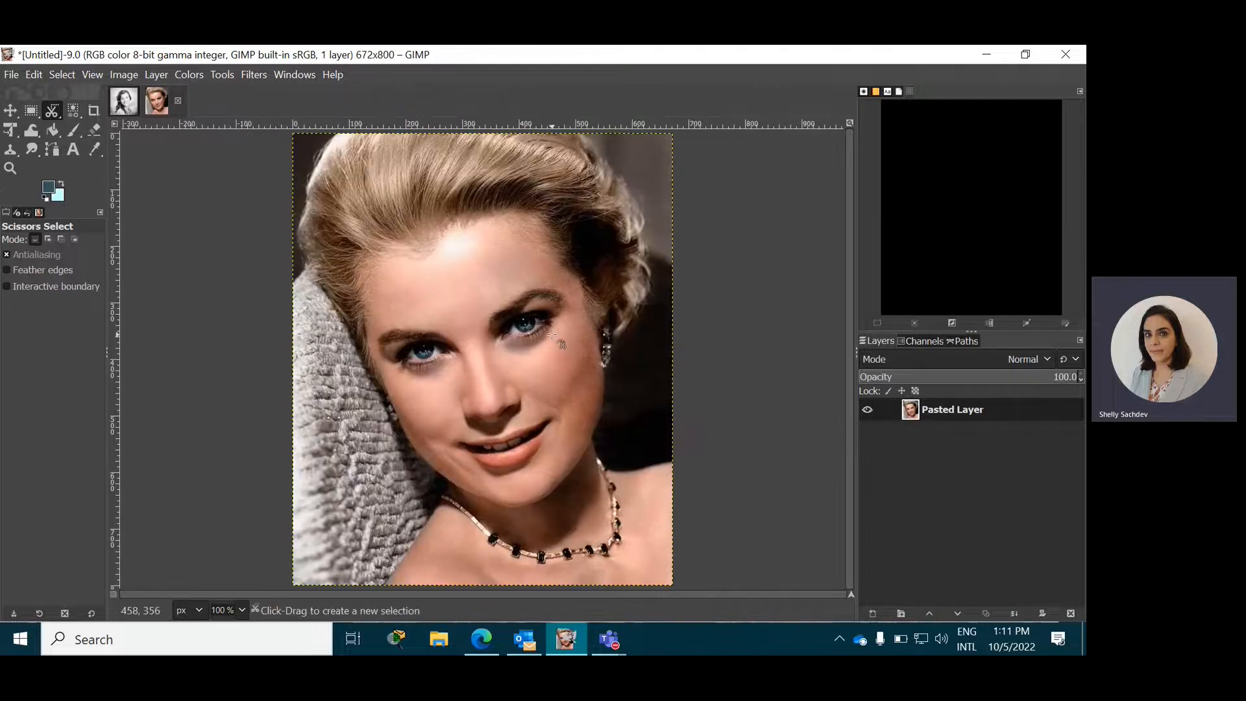
pyautogui.click(97, 151)
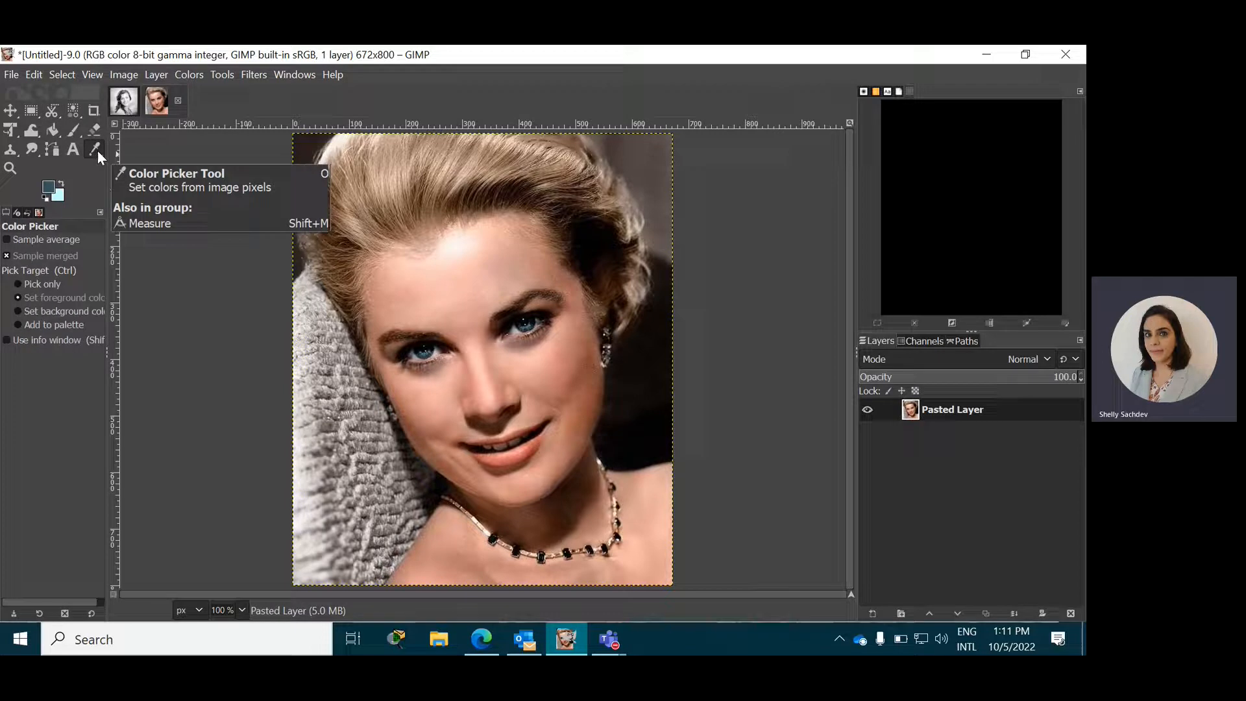
pyautogui.click(504, 265)
# Step: Paint over the woman's whole face on the new layer of the black-and-white portrait, using a Paintbrush of size 93
pyautogui.click(122, 101)
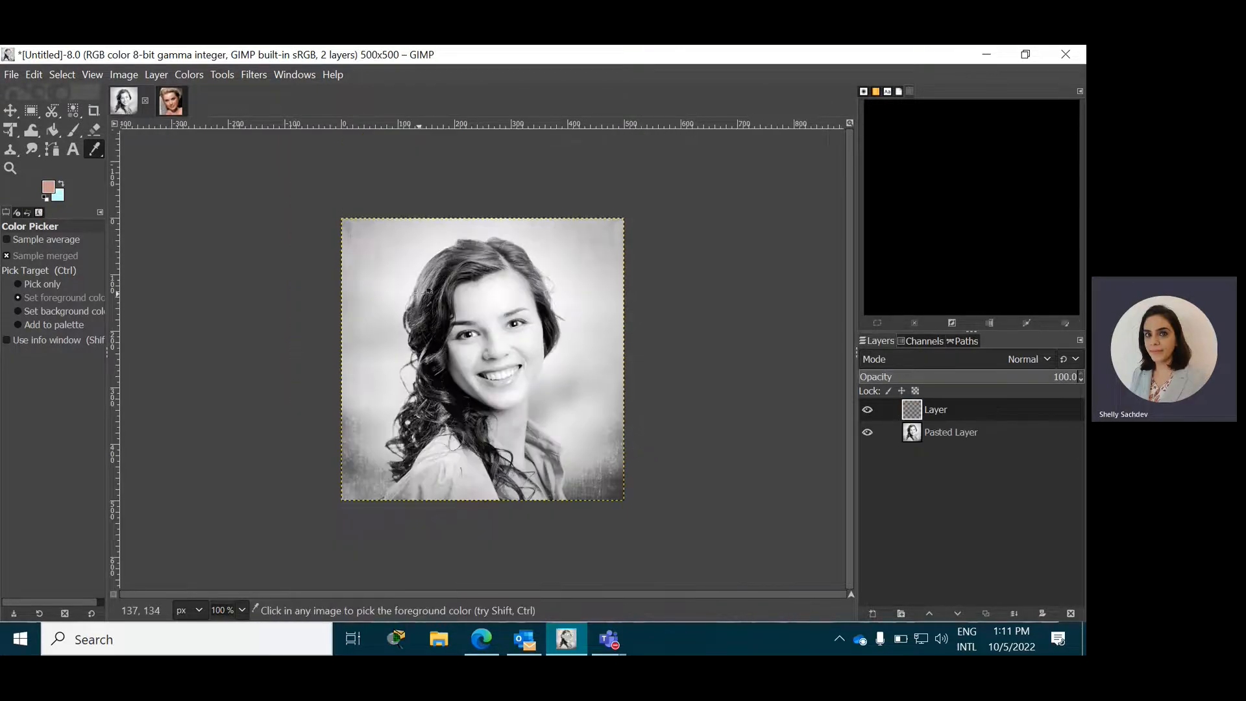
pyautogui.click(10, 168)
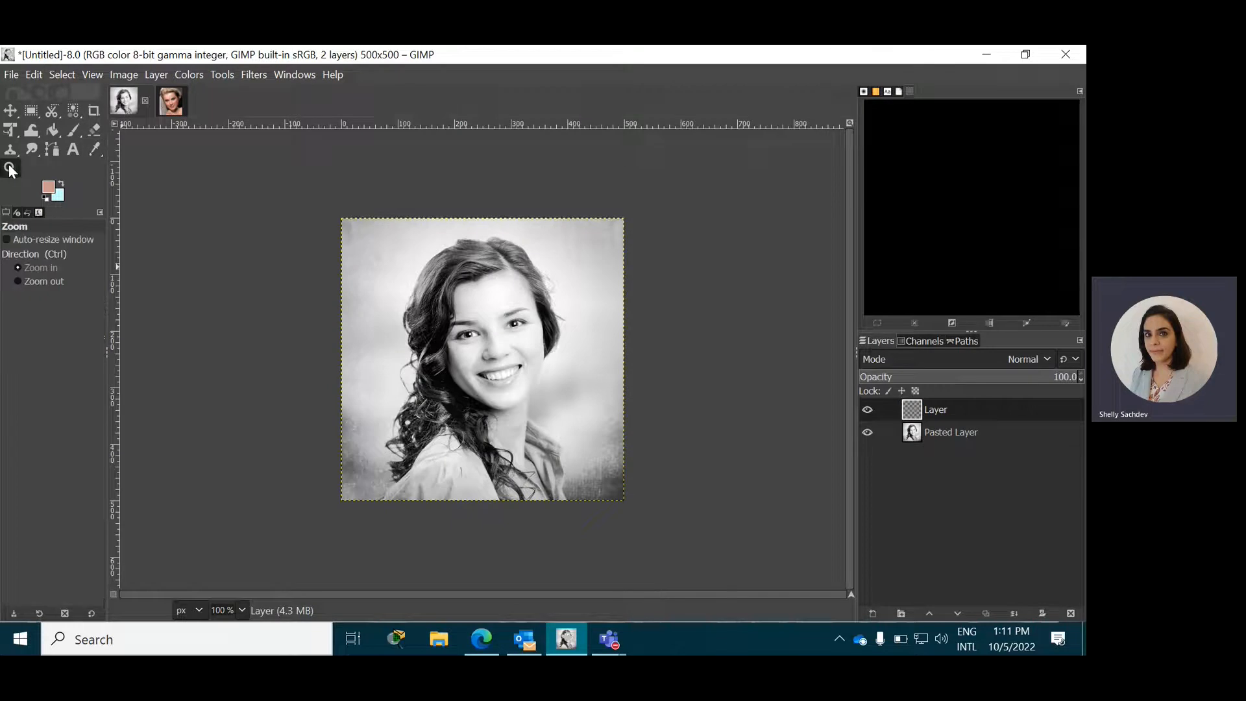
pyautogui.click(442, 350)
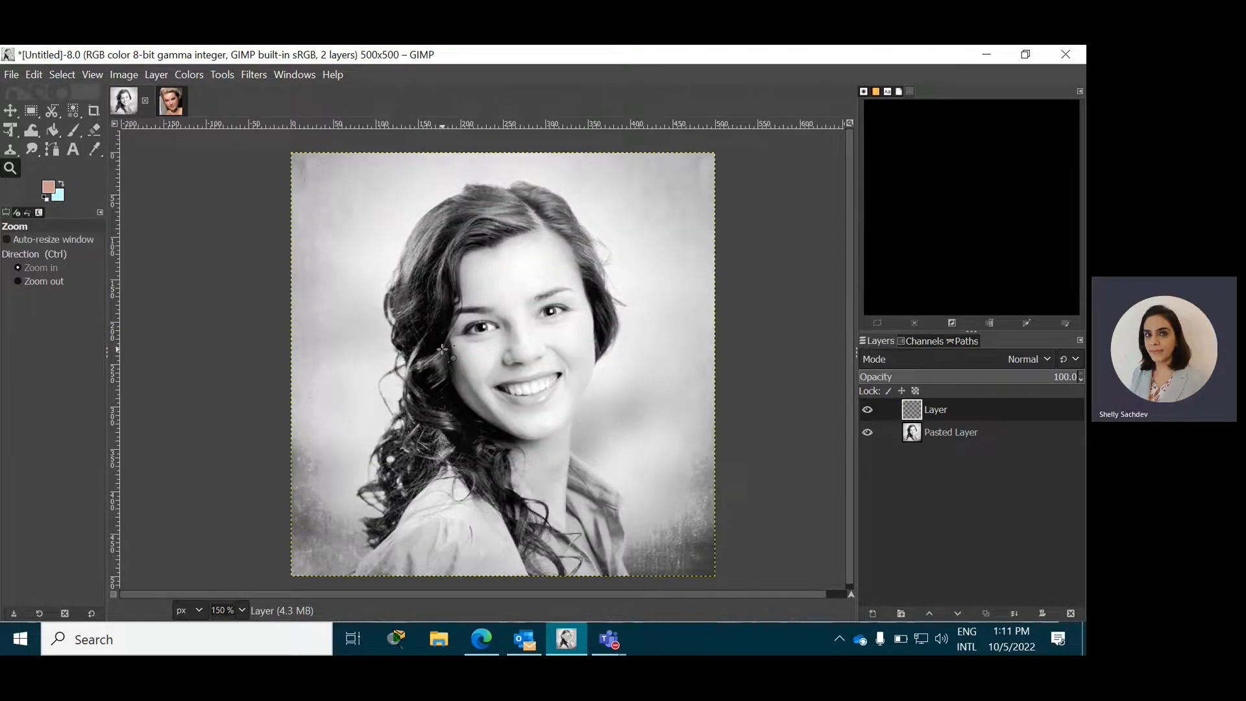
pyautogui.click(442, 350)
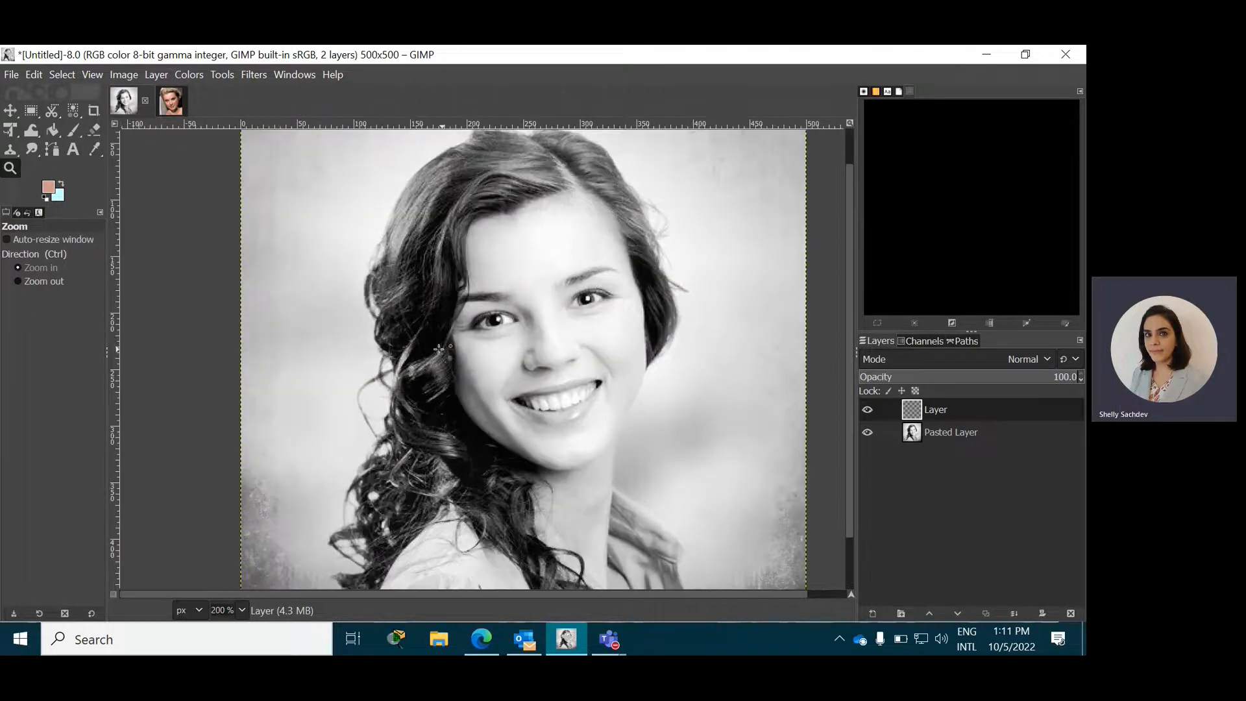
pyautogui.click(75, 131)
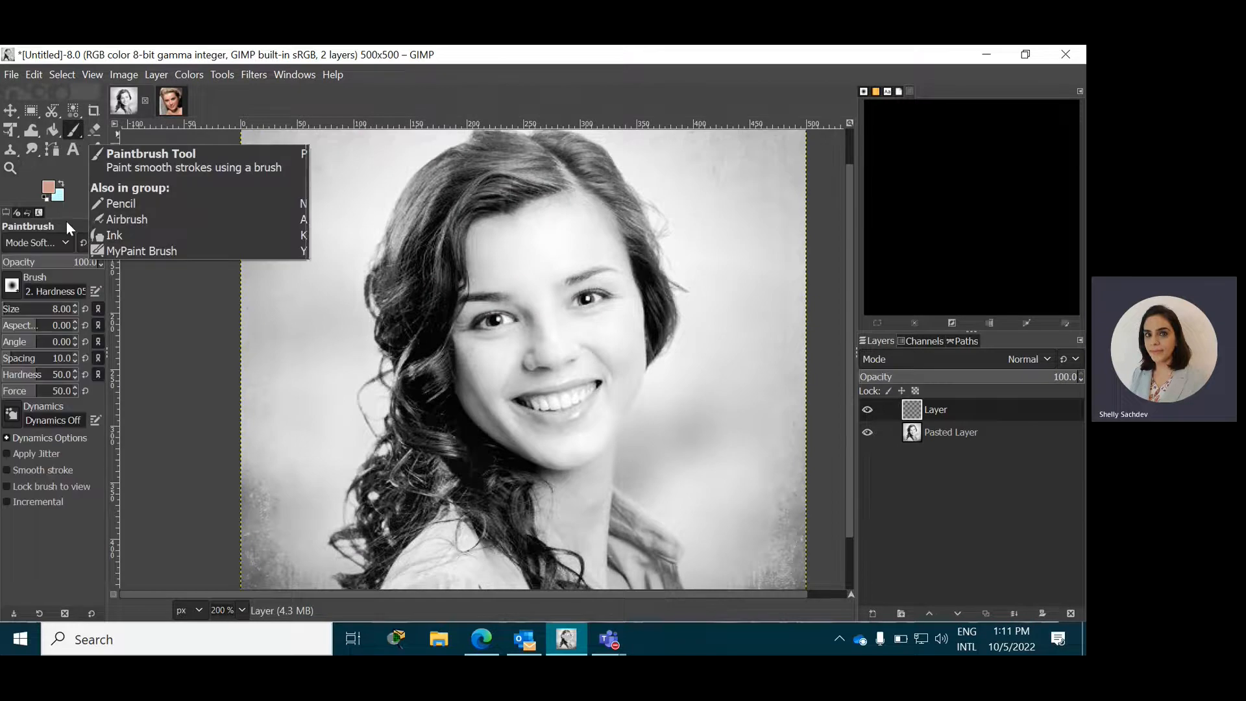
pyautogui.click(13, 311)
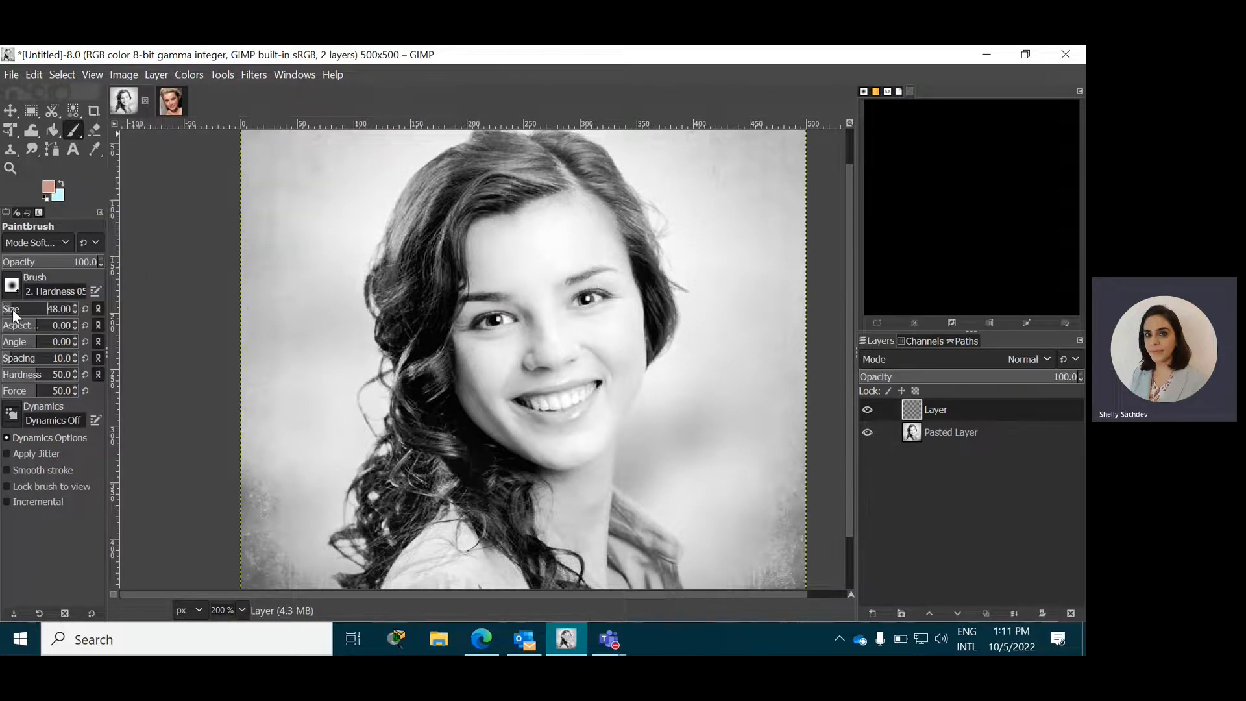
pyautogui.click(18, 310)
pyautogui.moveTo(562, 251)
pyautogui.mouseDown()
pyautogui.moveTo(505, 283)
pyautogui.moveTo(556, 241)
pyautogui.moveTo(492, 257)
pyautogui.moveTo(556, 218)
pyautogui.moveTo(596, 222)
pyautogui.moveTo(618, 363)
pyautogui.moveTo(573, 442)
pyautogui.moveTo(542, 440)
pyautogui.moveTo(497, 398)
pyautogui.moveTo(487, 320)
pyautogui.moveTo(494, 288)
pyautogui.moveTo(568, 286)
pyautogui.moveTo(538, 314)
pyautogui.moveTo(569, 320)
pyautogui.moveTo(544, 364)
pyautogui.moveTo(573, 370)
pyautogui.moveTo(553, 395)
pyautogui.moveTo(491, 263)
pyautogui.moveTo(493, 330)
pyautogui.mouseUp()
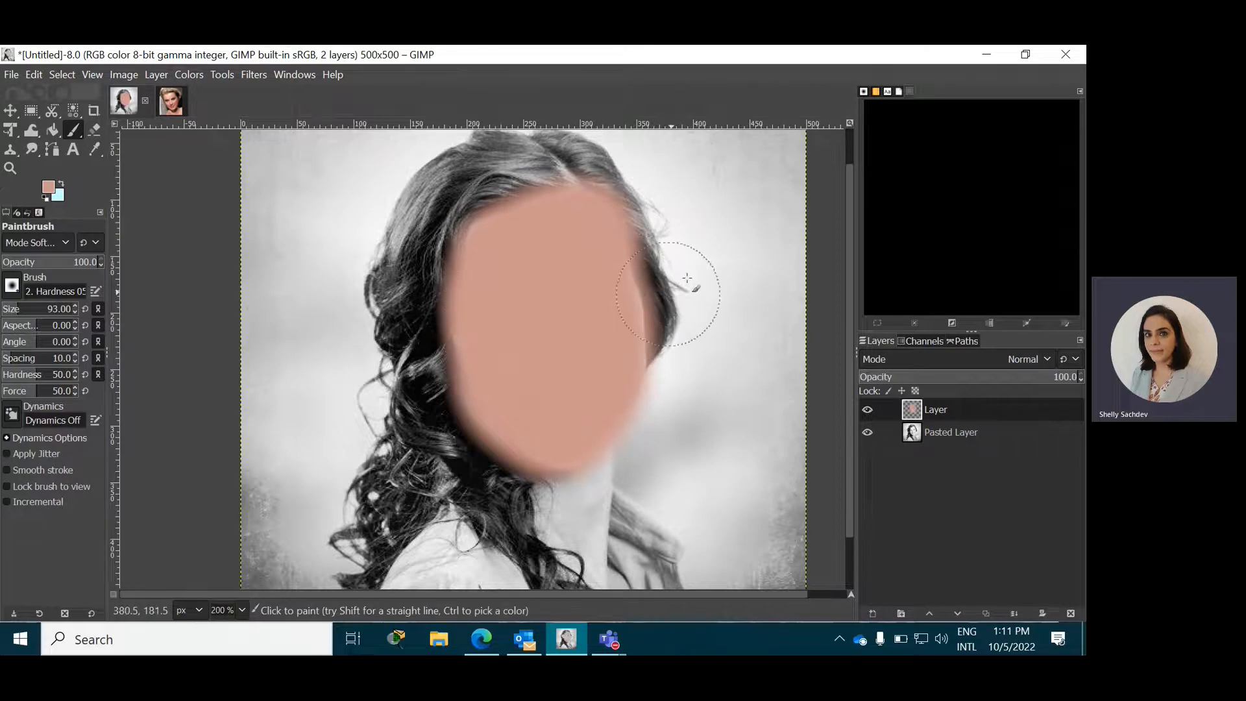
# Step: Set the blend mode of the painted layer to HSL Color
pyautogui.click(1025, 359)
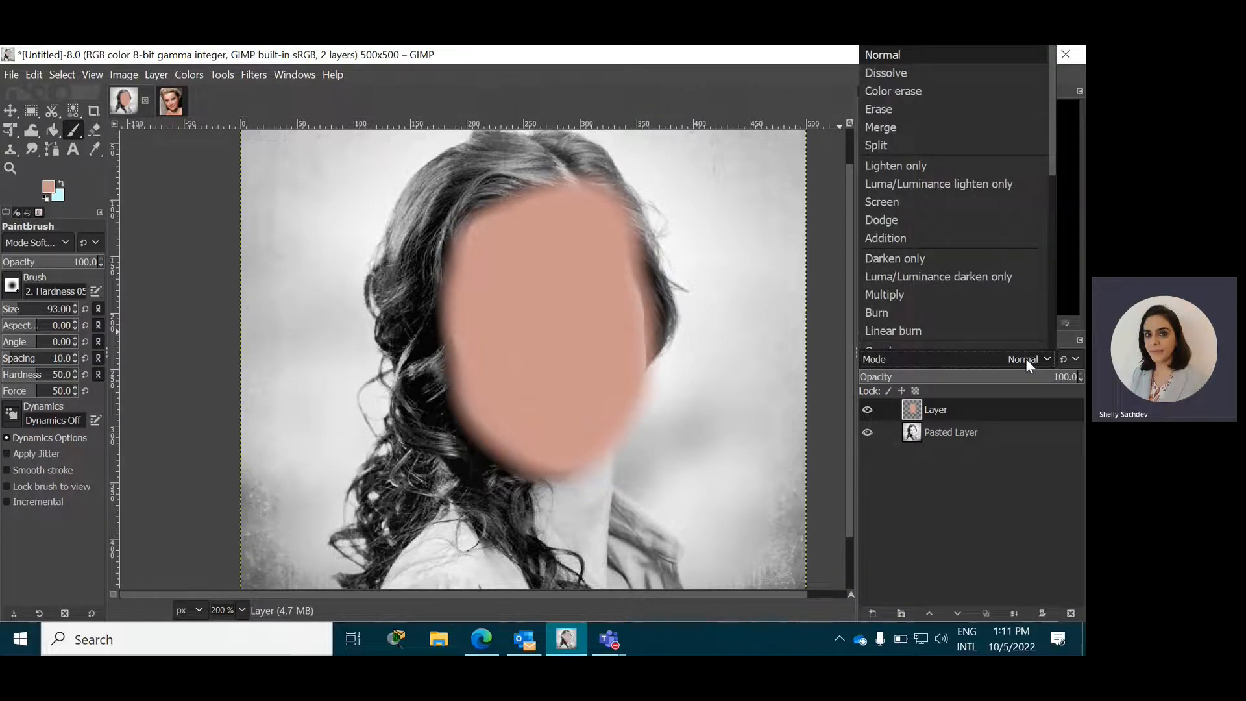
pyautogui.scroll(-5, 974, 312)
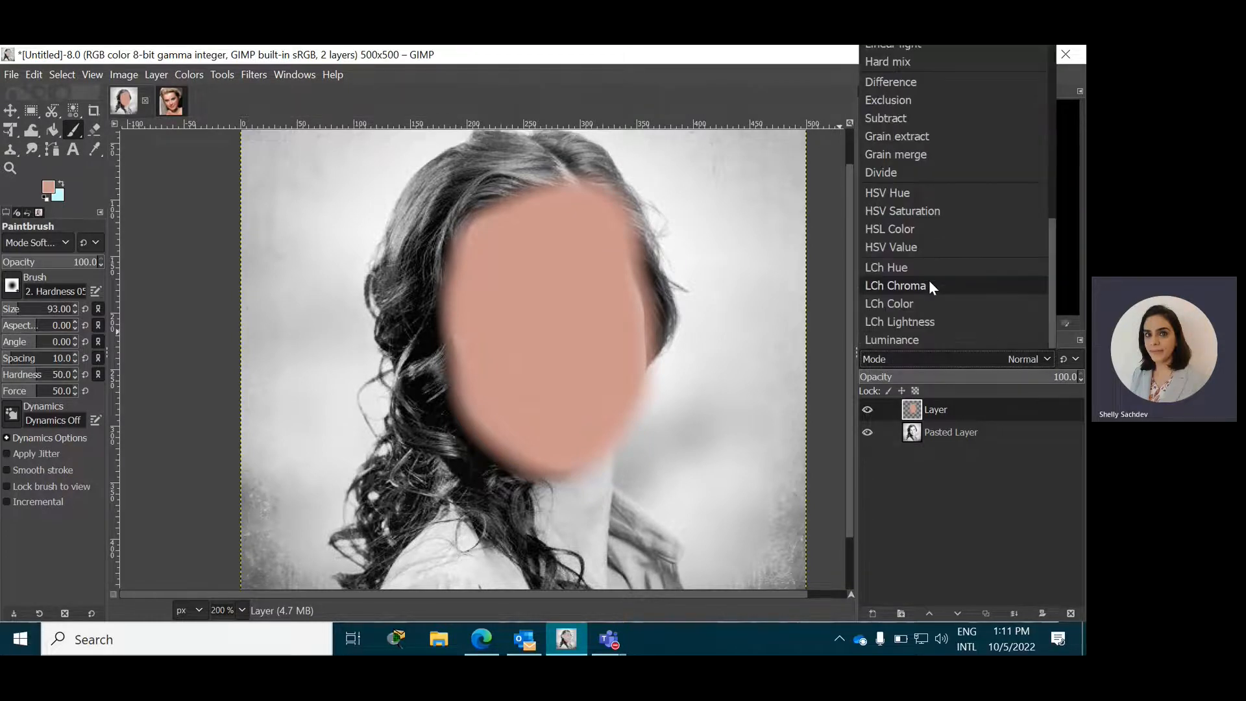
pyautogui.click(907, 231)
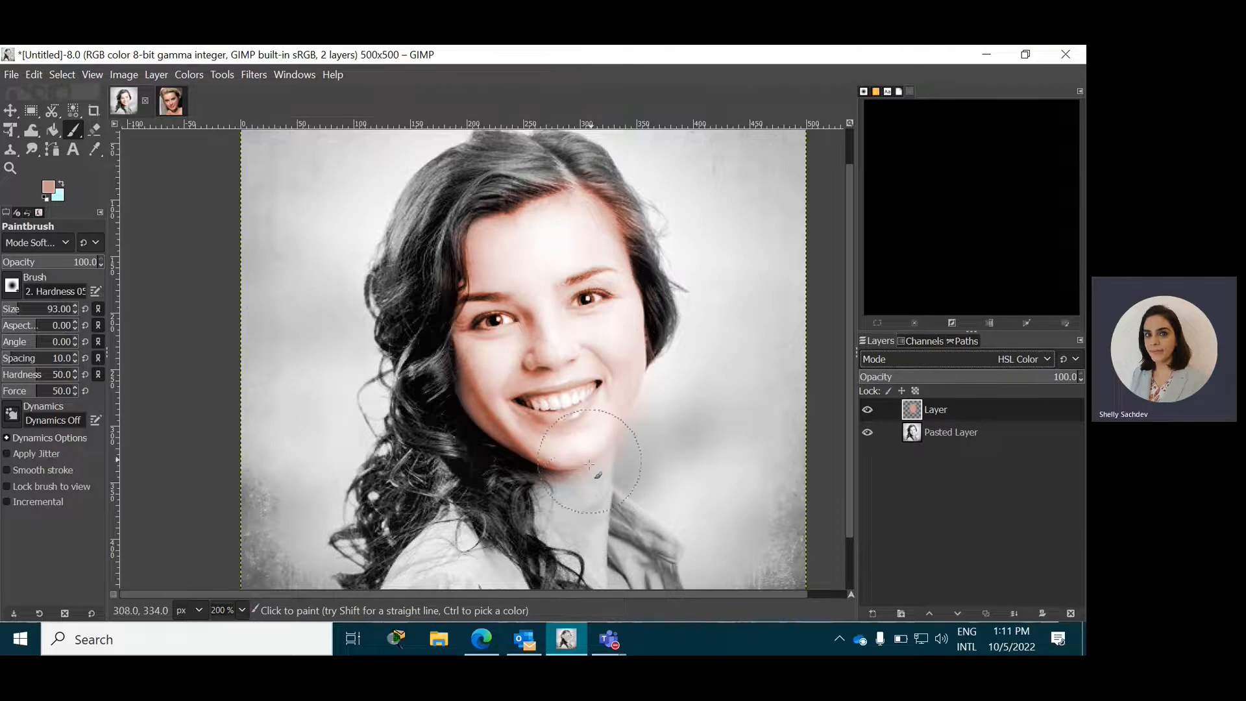
# Step: Paint the picked skin tone over the woman's neck on the colour layer
pyautogui.moveTo(577, 508)
pyautogui.mouseDown()
pyautogui.moveTo(574, 543)
pyautogui.moveTo(592, 477)
pyautogui.moveTo(591, 559)
pyautogui.moveTo(611, 580)
pyautogui.moveTo(568, 542)
pyautogui.moveTo(543, 493)
pyautogui.moveTo(609, 561)
pyautogui.mouseUp()
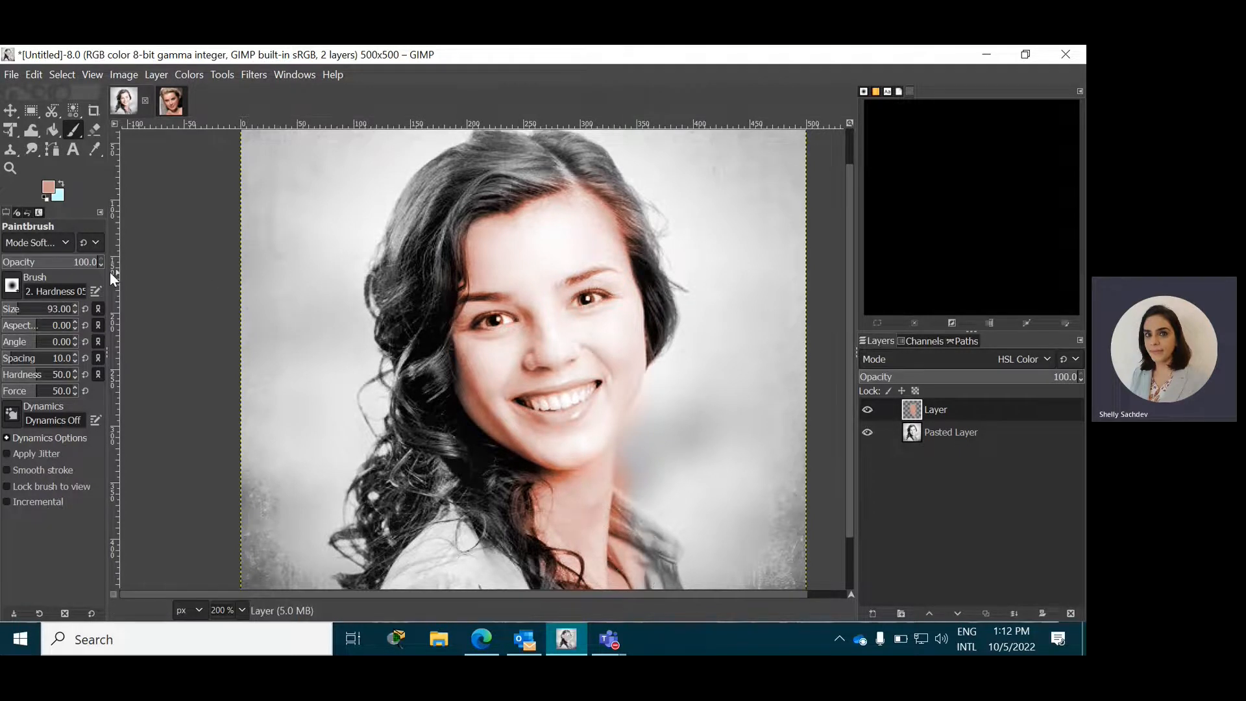
pyautogui.click(10, 169)
pyautogui.click(511, 387)
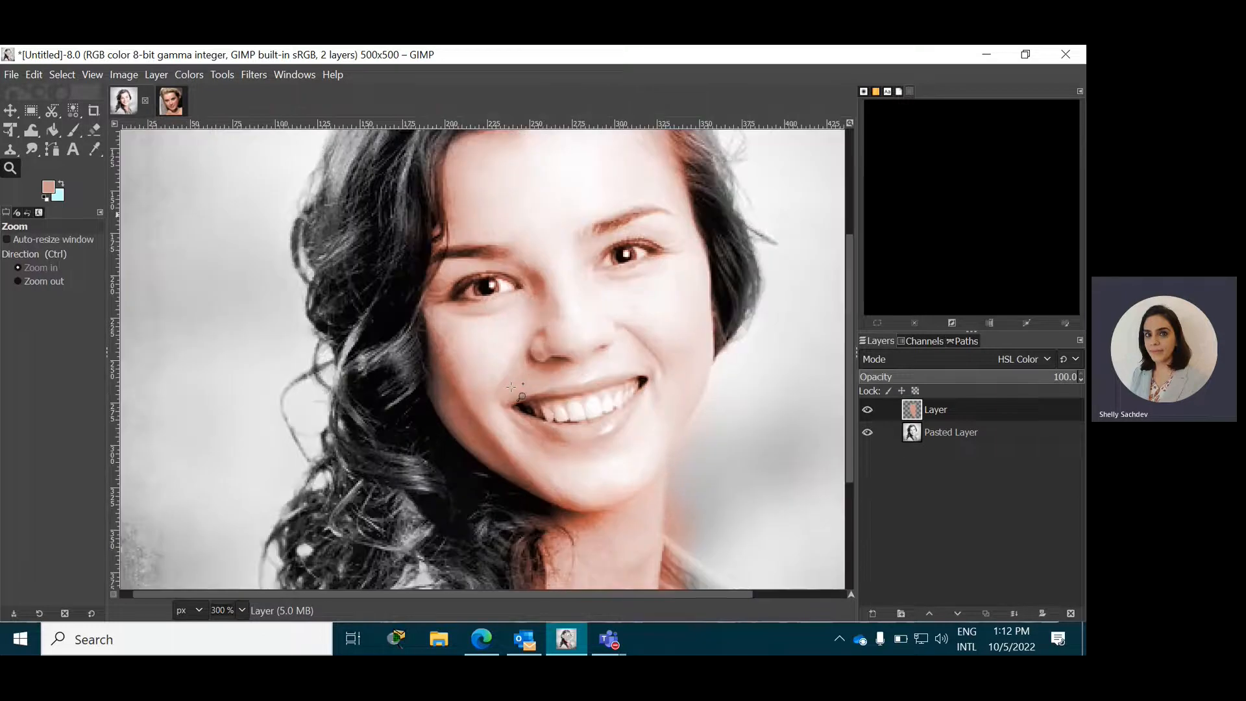
# Step: Erase the skin tone from the woman's teeth on the colour layer, using an Eraser of size 24
pyautogui.click(511, 386)
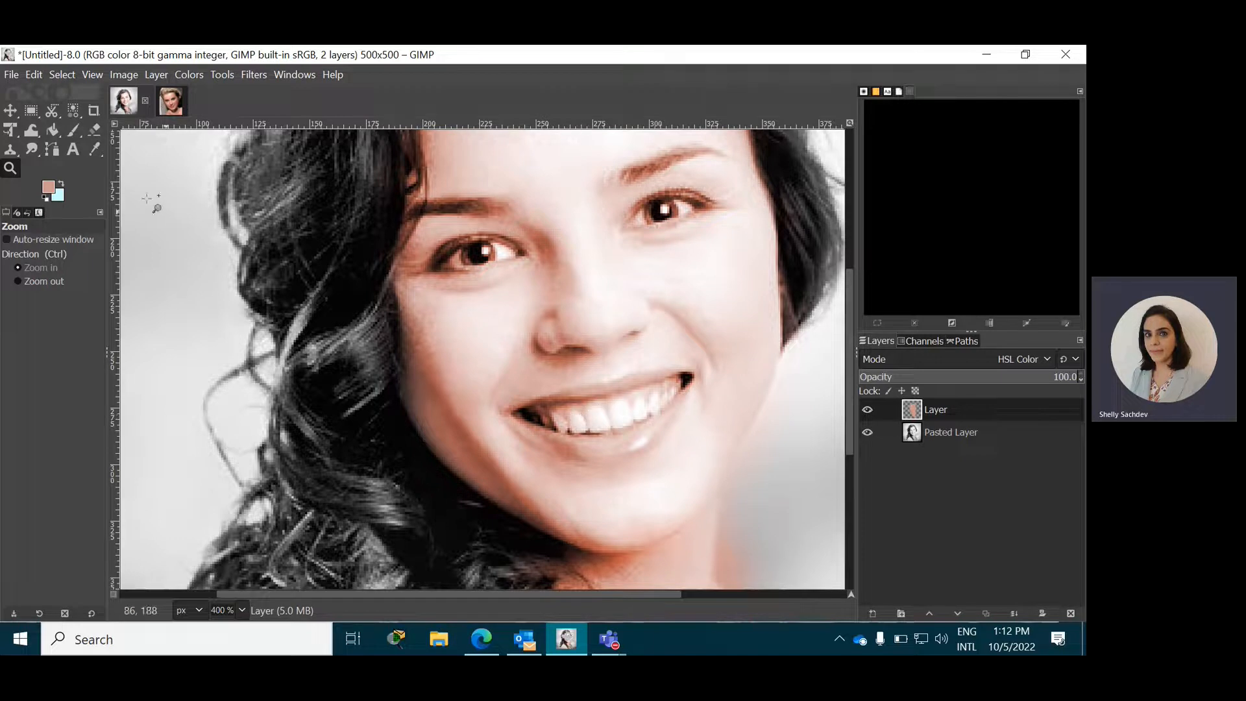
pyautogui.click(93, 129)
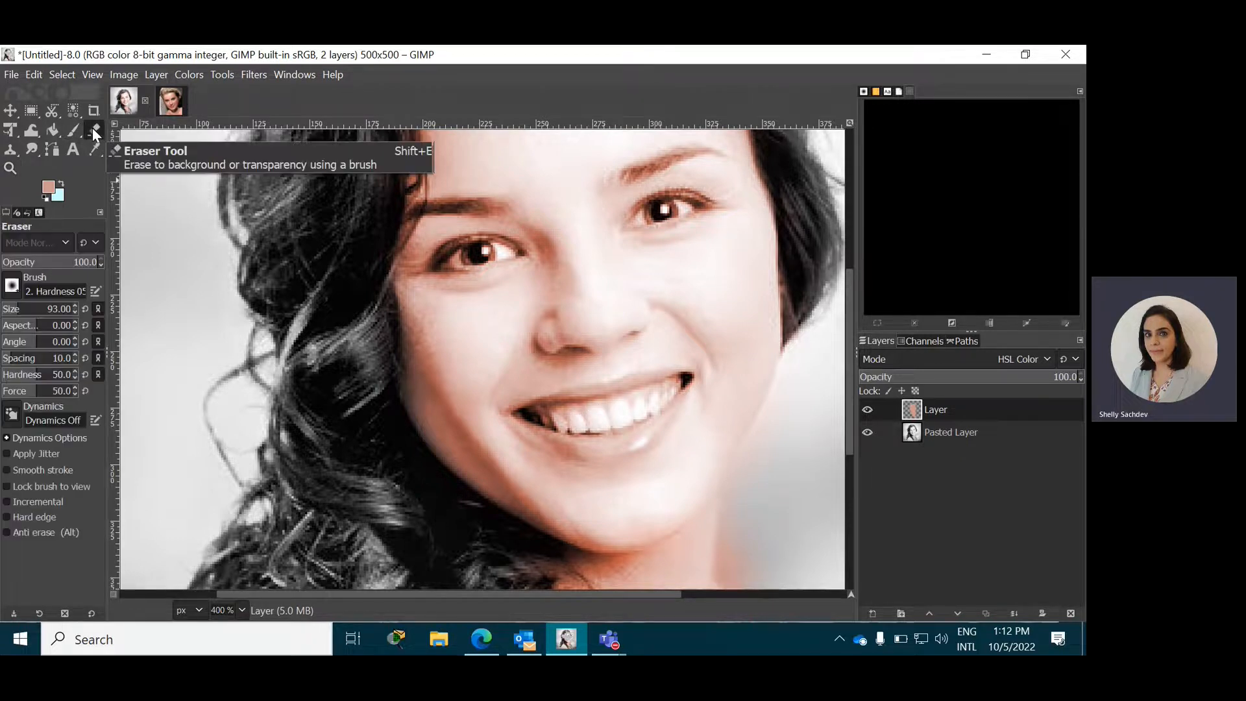
pyautogui.click(7, 312)
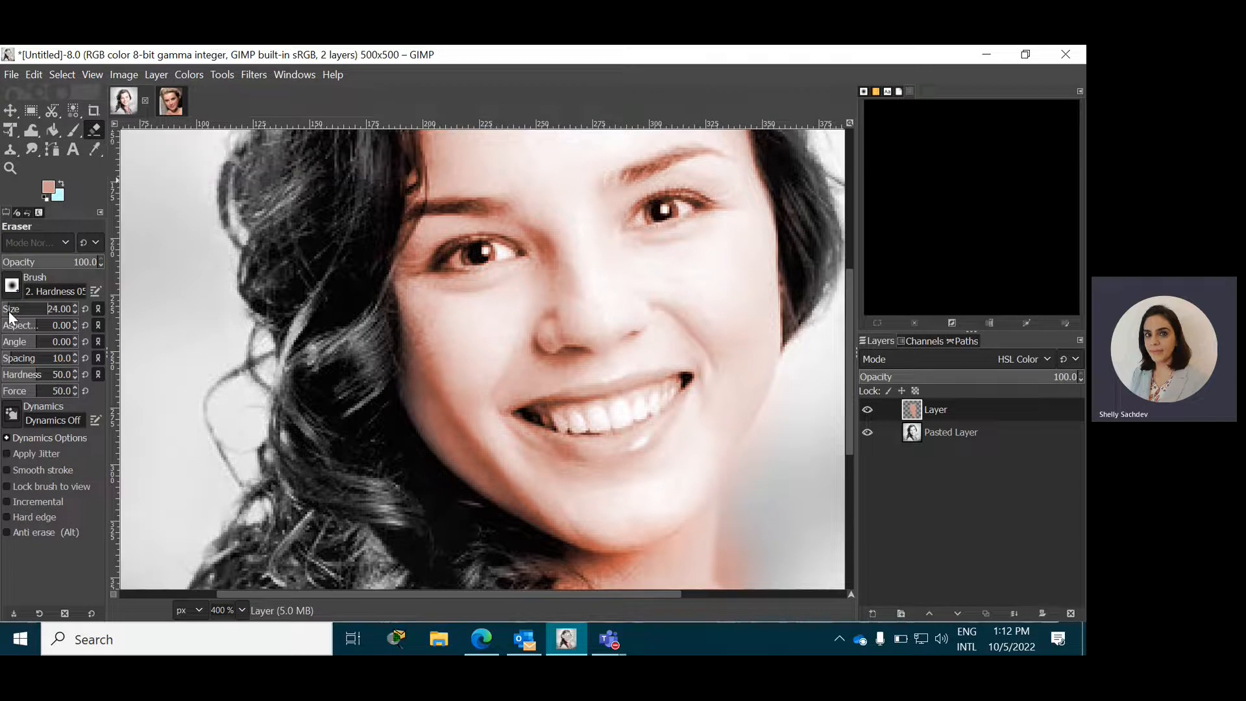
pyautogui.moveTo(591, 425); pyautogui.dragTo(626, 410)
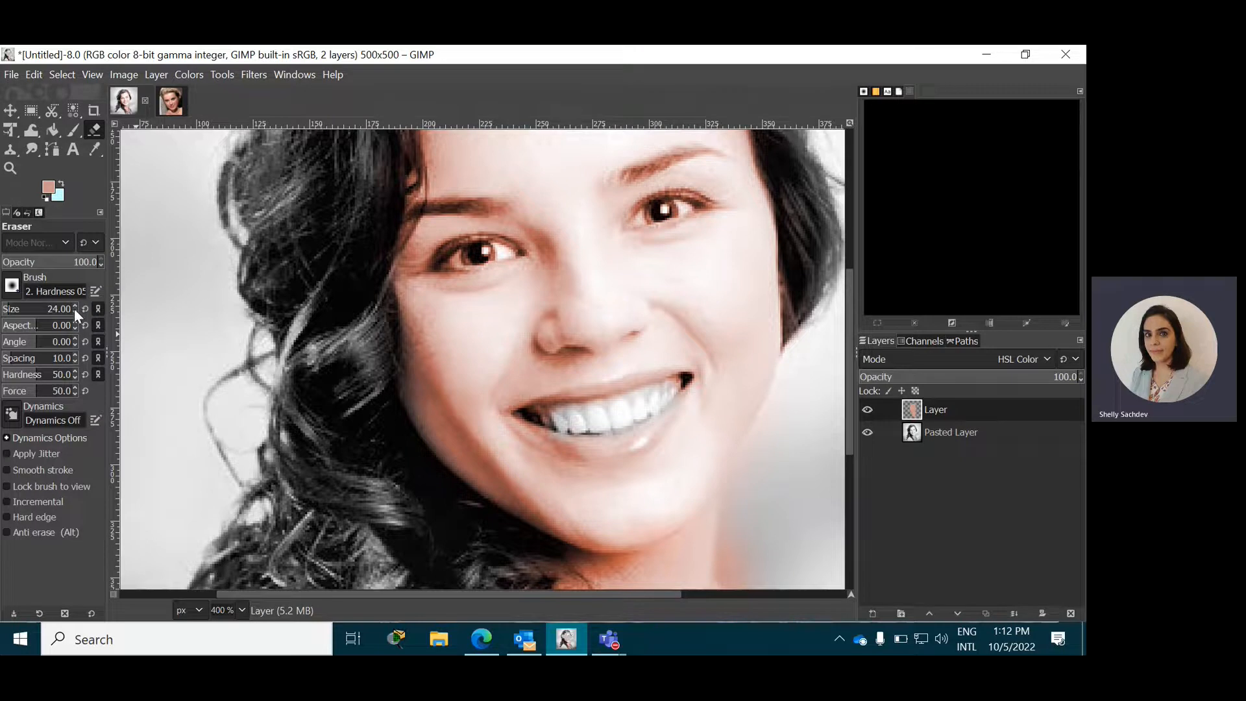
# Step: Erase the skin tone from both eyes on the colour layer, using an Eraser of size 10
pyautogui.moveTo(67, 308); pyautogui.dragTo(41, 311)
pyautogui.press('Return')
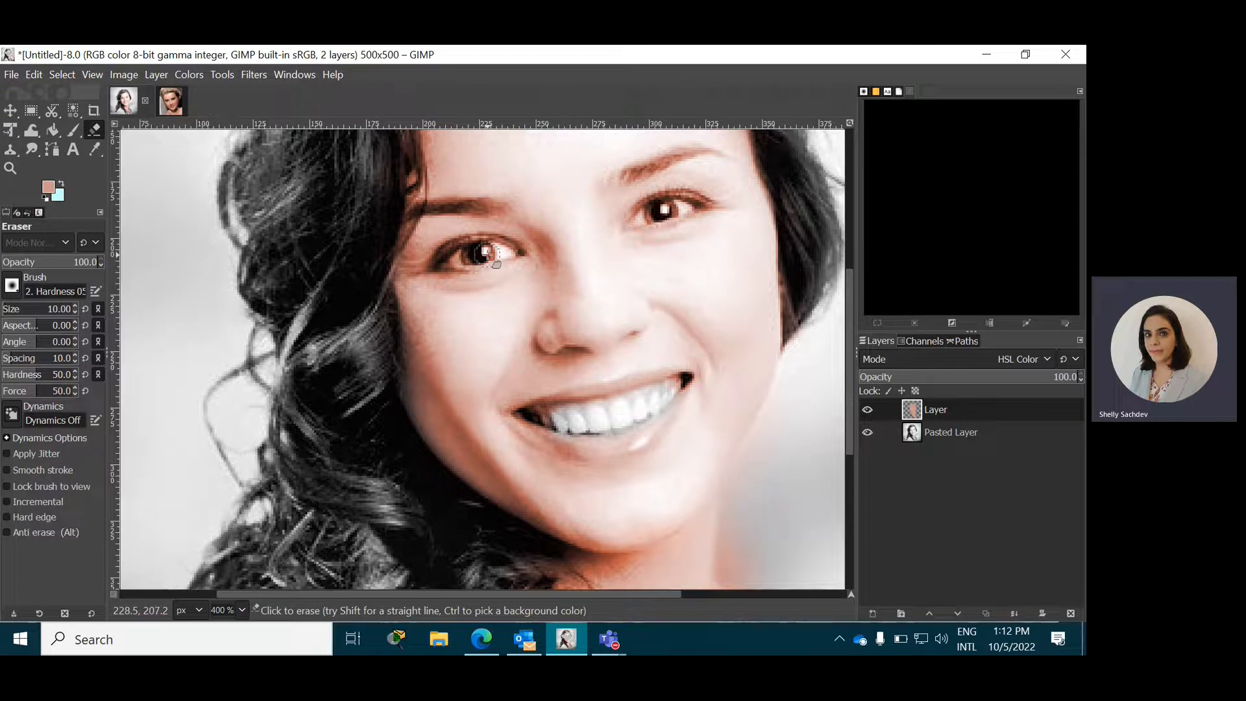
pyautogui.moveTo(486, 253)
pyautogui.mouseDown()
pyautogui.moveTo(455, 265)
pyautogui.moveTo(505, 254)
pyautogui.mouseUp()
pyautogui.moveTo(657, 212)
pyautogui.mouseDown()
pyautogui.moveTo(644, 219)
pyautogui.moveTo(678, 209)
pyautogui.mouseUp()
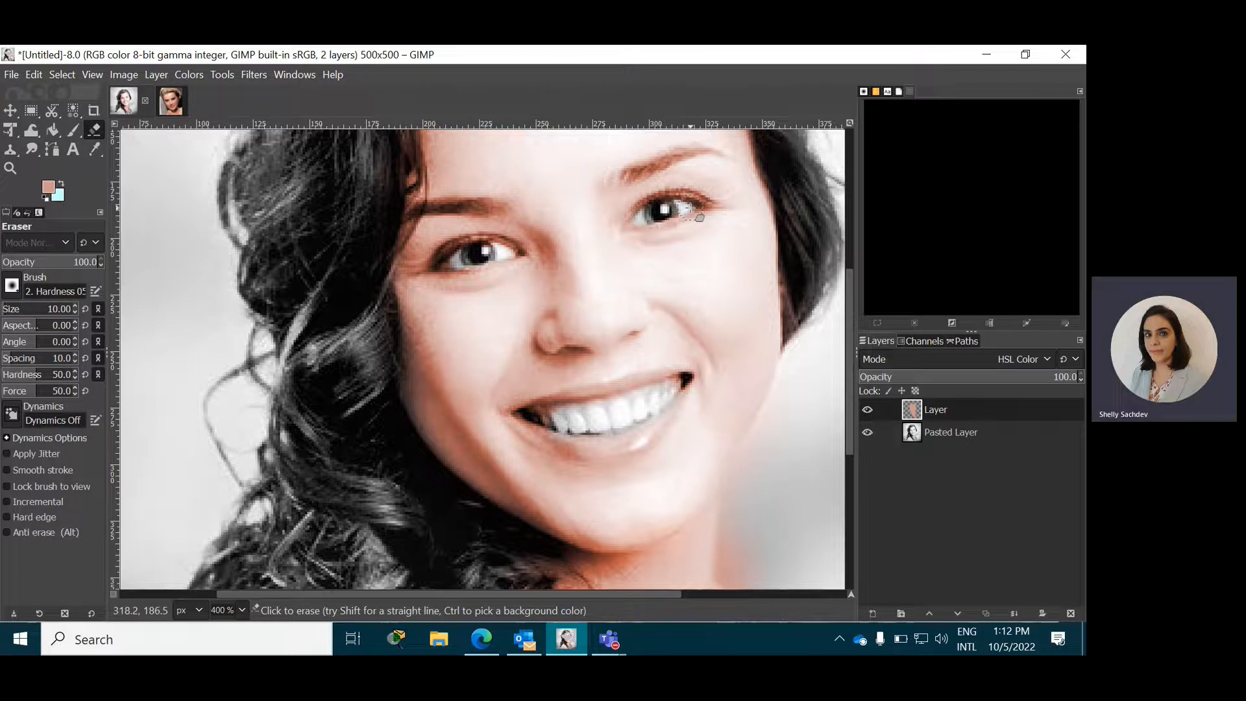
# Step: Pick the blonde hair tone from the colour portrait as the foreground colour with the Color Picker
pyautogui.click(177, 104)
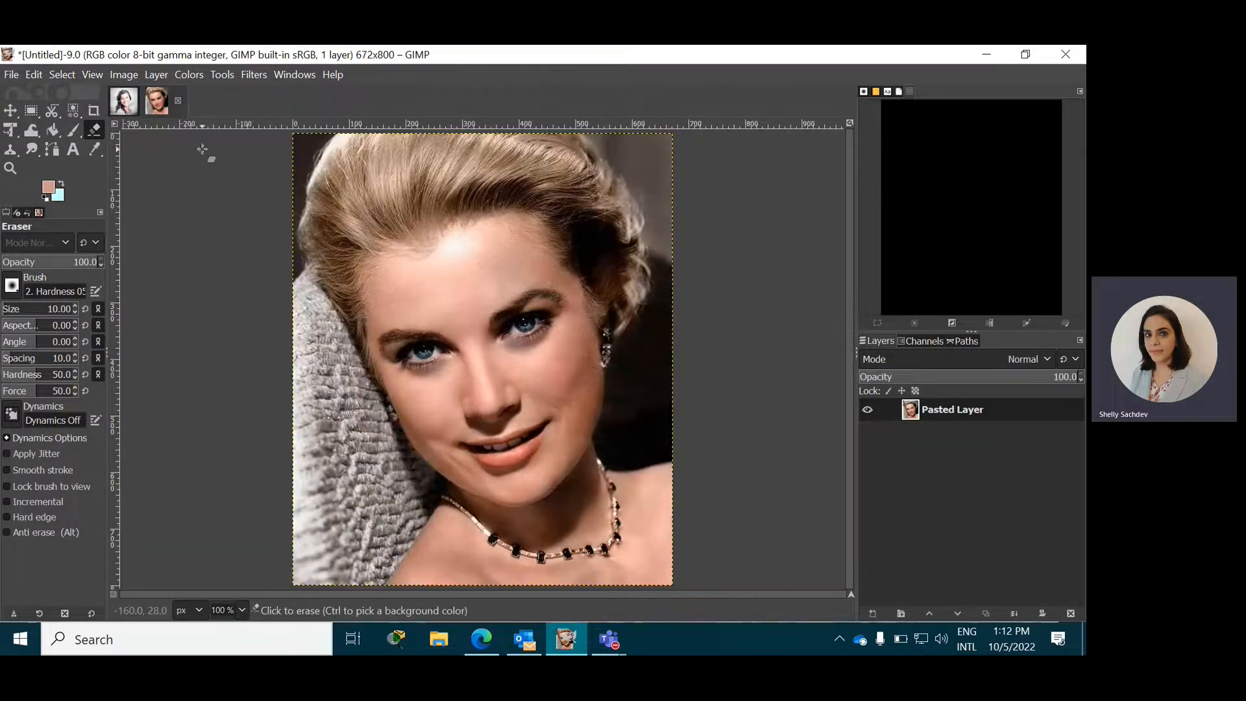
pyautogui.click(96, 149)
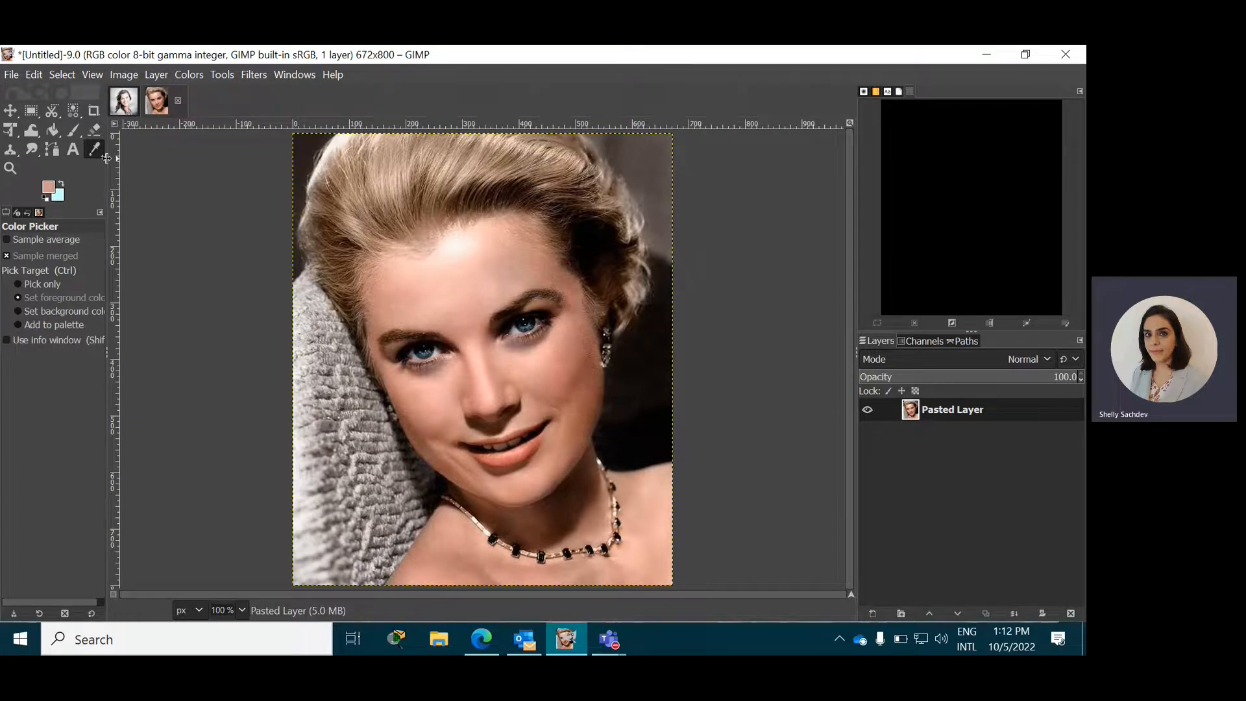
pyautogui.click(391, 177)
# Step: Paint the picked hair tone over the upper hair of the black-and-white portrait, using a Paintbrush of size 98
pyautogui.click(129, 104)
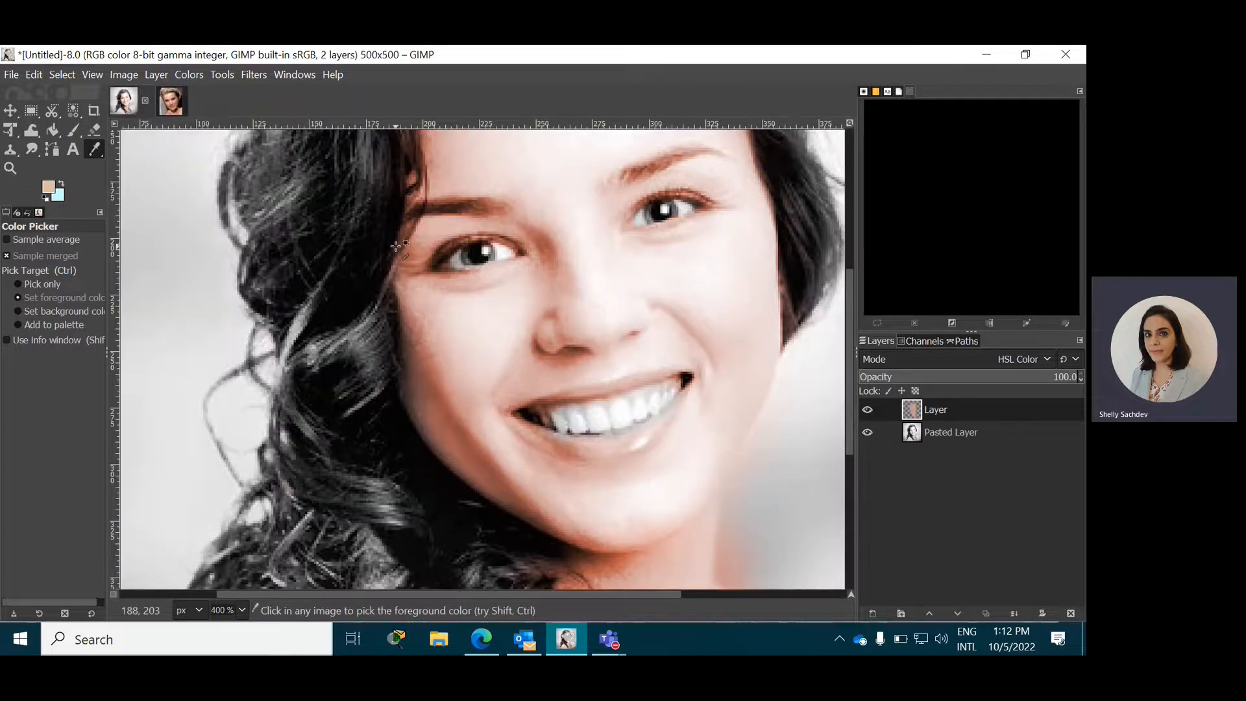
pyautogui.scroll(5, 396, 246)
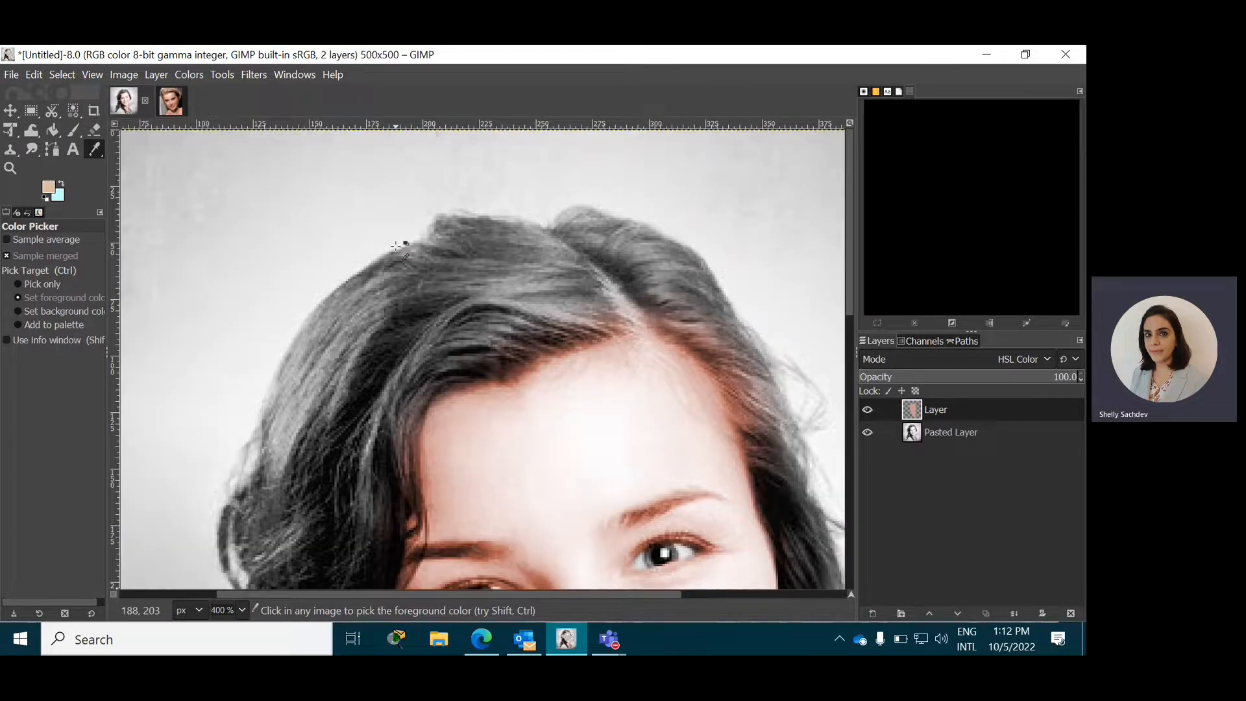
pyautogui.click(76, 134)
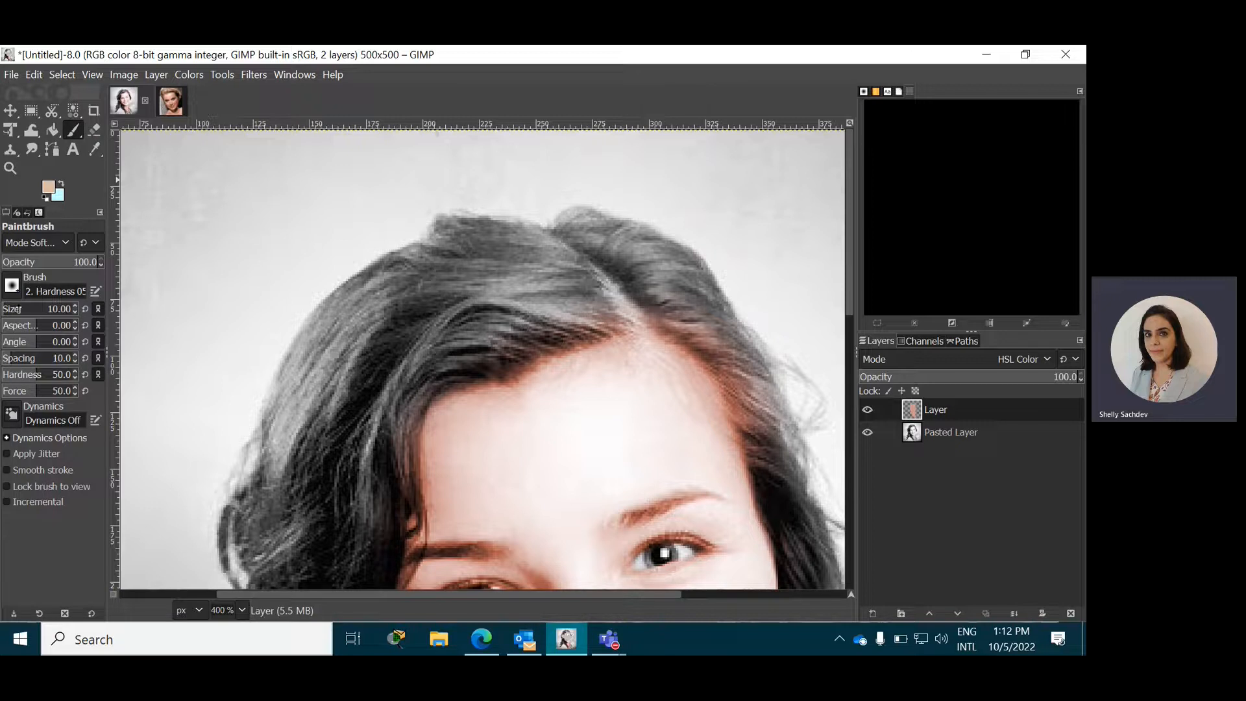
pyautogui.moveTo(373, 287)
pyautogui.mouseDown()
pyautogui.moveTo(446, 299)
pyautogui.moveTo(385, 322)
pyautogui.moveTo(571, 288)
pyautogui.moveTo(389, 336)
pyautogui.moveTo(335, 393)
pyautogui.moveTo(305, 454)
pyautogui.moveTo(327, 462)
pyautogui.moveTo(335, 534)
pyautogui.mouseUp()
pyautogui.moveTo(626, 236)
pyautogui.mouseDown()
pyautogui.moveTo(571, 217)
pyautogui.moveTo(668, 237)
pyautogui.moveTo(694, 300)
pyautogui.mouseUp()
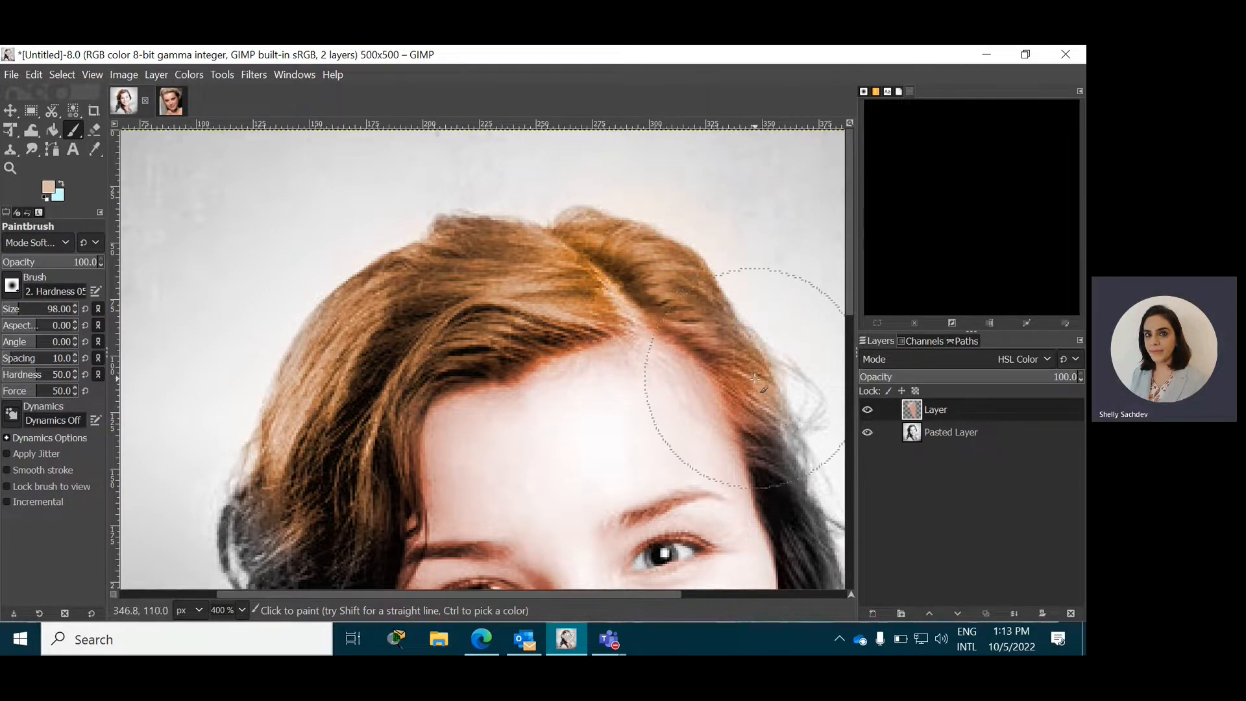
# Step: Paint the hair tone over the lower curls beside the woman's neck and shoulder on the colour layer
pyautogui.scroll(-5, 645, 399)
pyautogui.scroll(5, 644, 395)
pyautogui.scroll(-10, 644, 395)
pyautogui.scroll(10, 643, 395)
pyautogui.scroll(-10, 644, 395)
pyautogui.moveTo(364, 220)
pyautogui.mouseDown()
pyautogui.moveTo(298, 233)
pyautogui.moveTo(325, 273)
pyautogui.moveTo(228, 386)
pyautogui.moveTo(312, 305)
pyautogui.moveTo(428, 246)
pyautogui.moveTo(506, 298)
pyautogui.moveTo(587, 455)
pyautogui.mouseUp()
pyautogui.scroll(10, 587, 455)
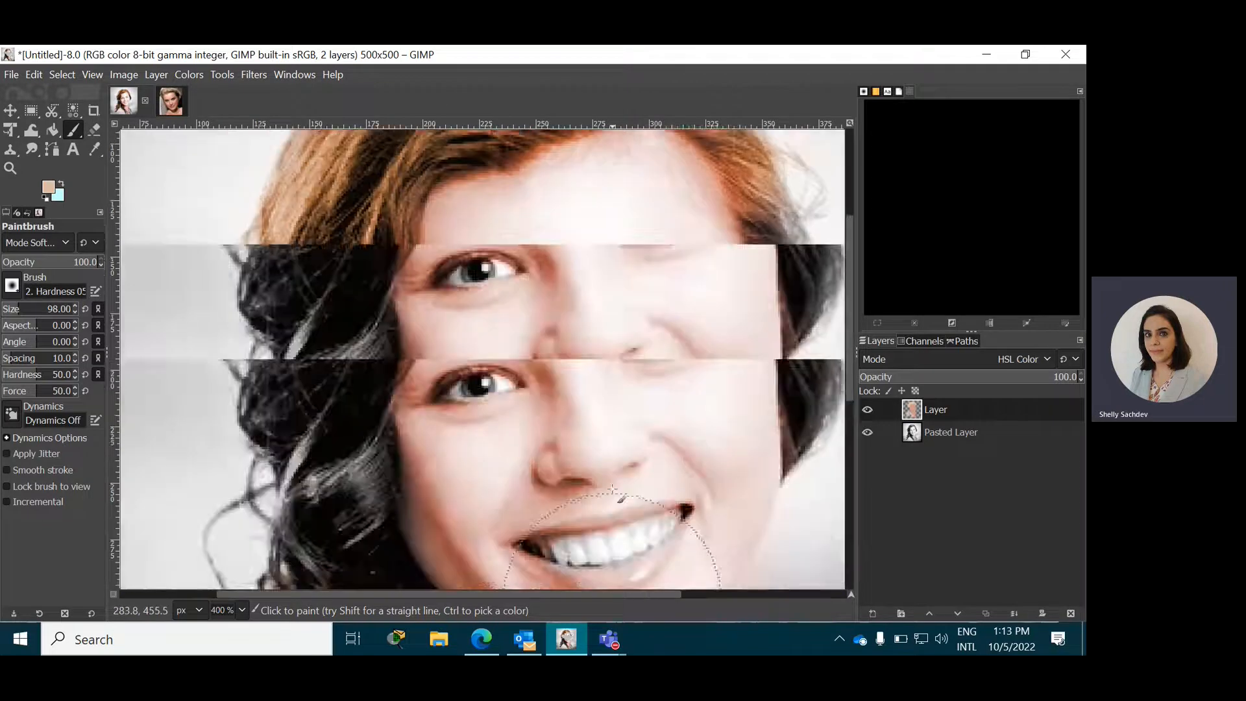
pyautogui.scroll(-6, 392, 440)
pyautogui.scroll(-5, 376, 454)
pyautogui.scroll(5, 370, 467)
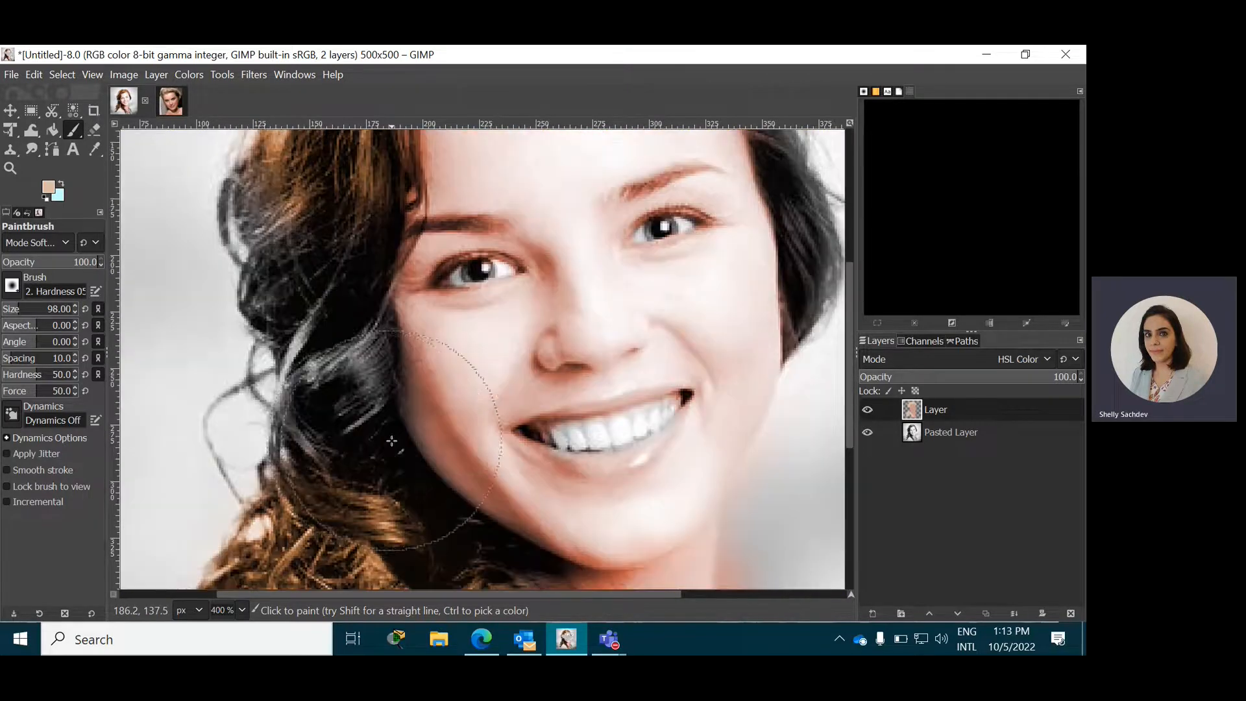
# Step: Paint the hair tone over the remaining grey hair on both sides of the woman's face at 200 % zoom
pyautogui.click(242, 610)
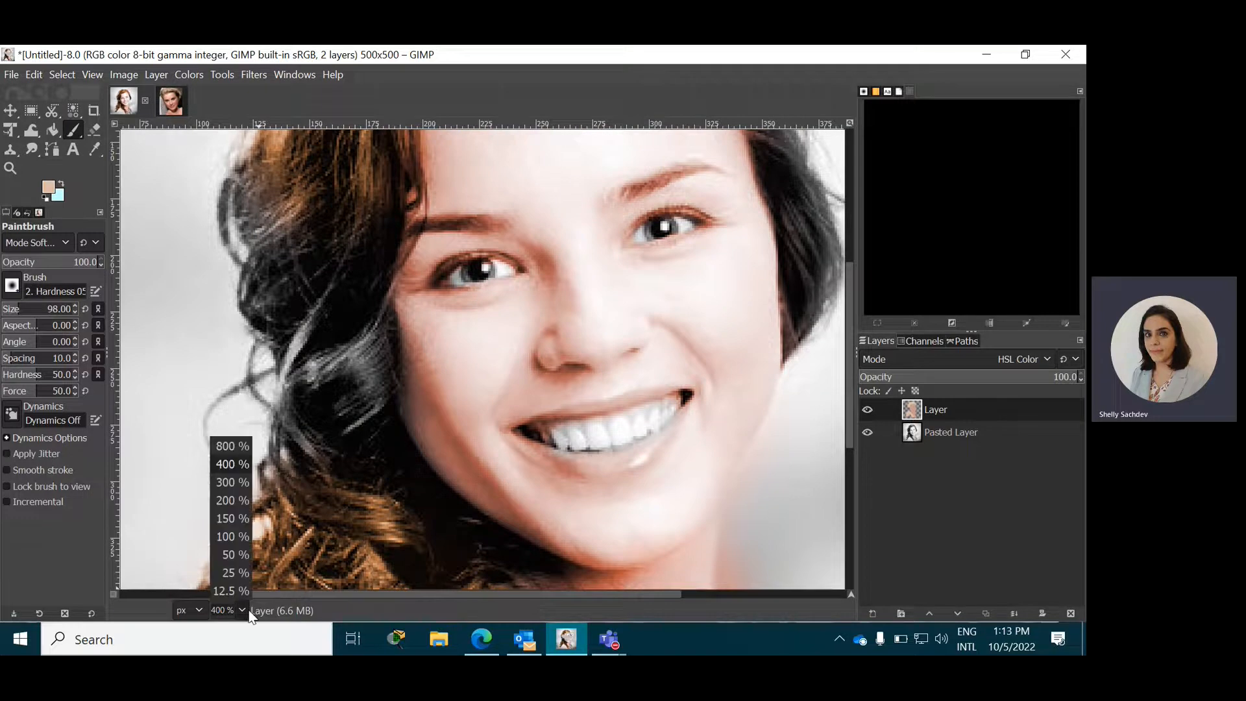
pyautogui.click(236, 502)
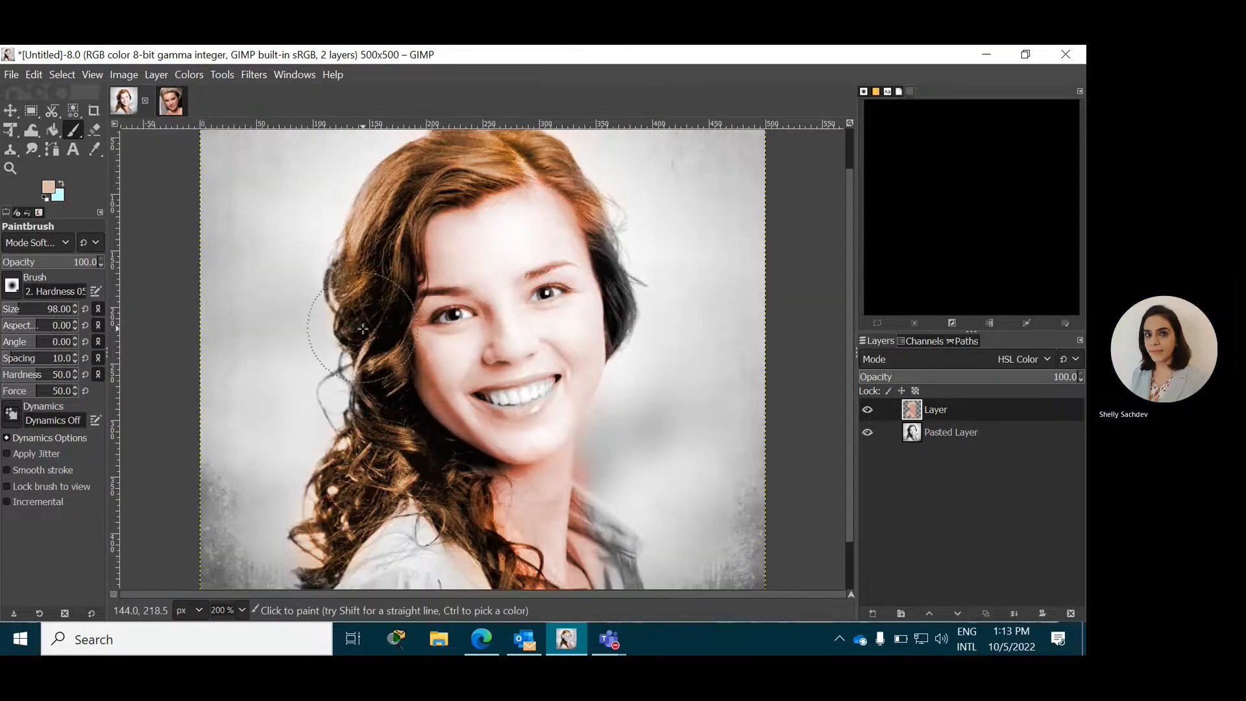
pyautogui.moveTo(610, 259)
pyautogui.mouseDown()
pyautogui.moveTo(612, 329)
pyautogui.moveTo(626, 334)
pyautogui.mouseUp()
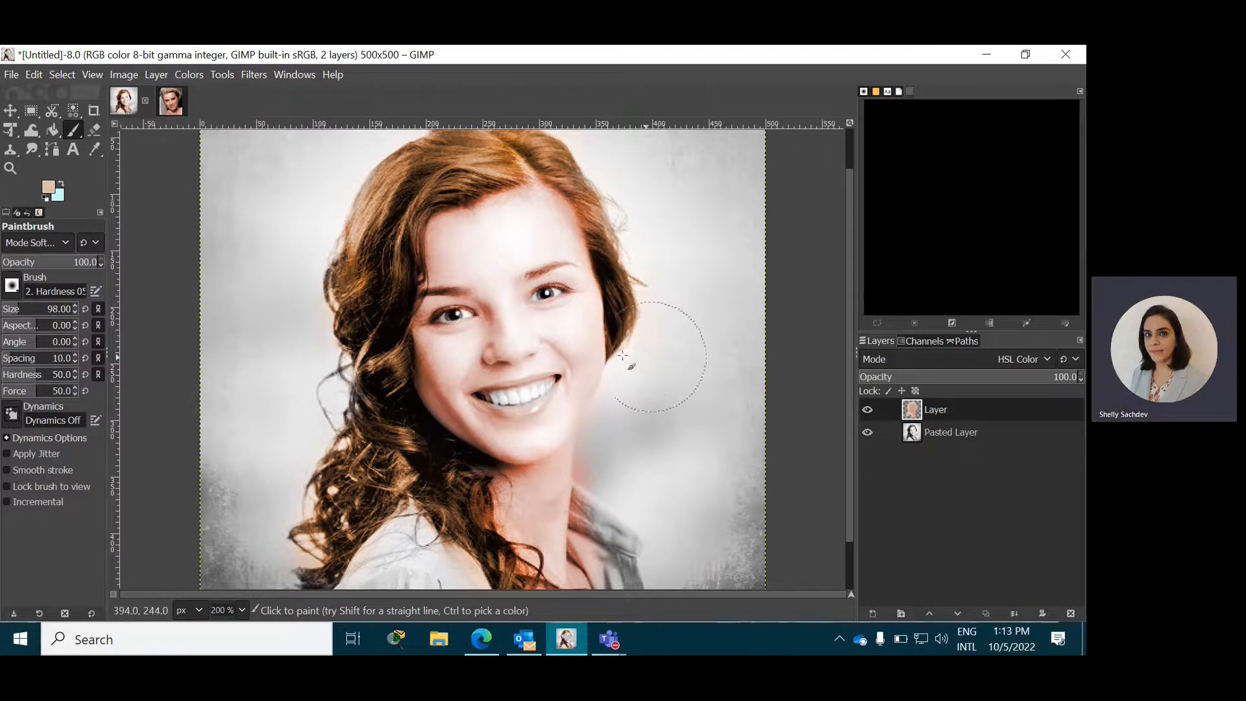
# Step: Pick the blue eye colour from the colour portrait and paint it over both irises with a Paintbrush of size 21
pyautogui.click(167, 106)
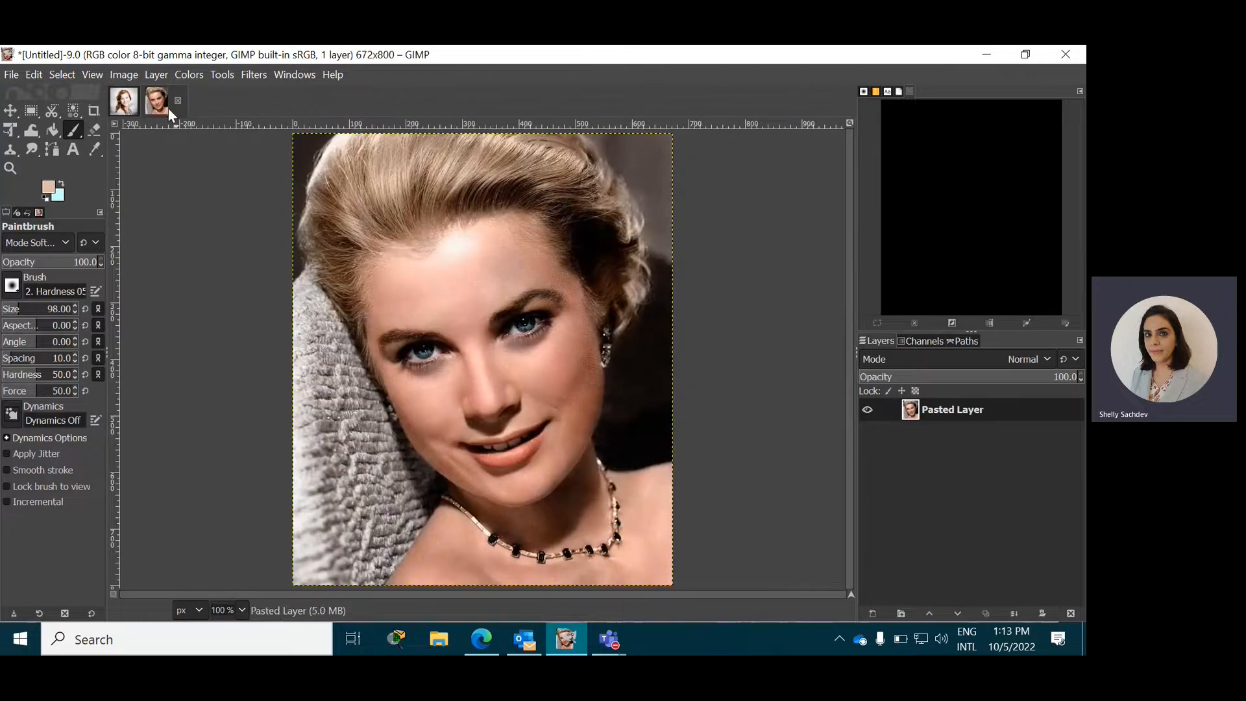
pyautogui.click(95, 149)
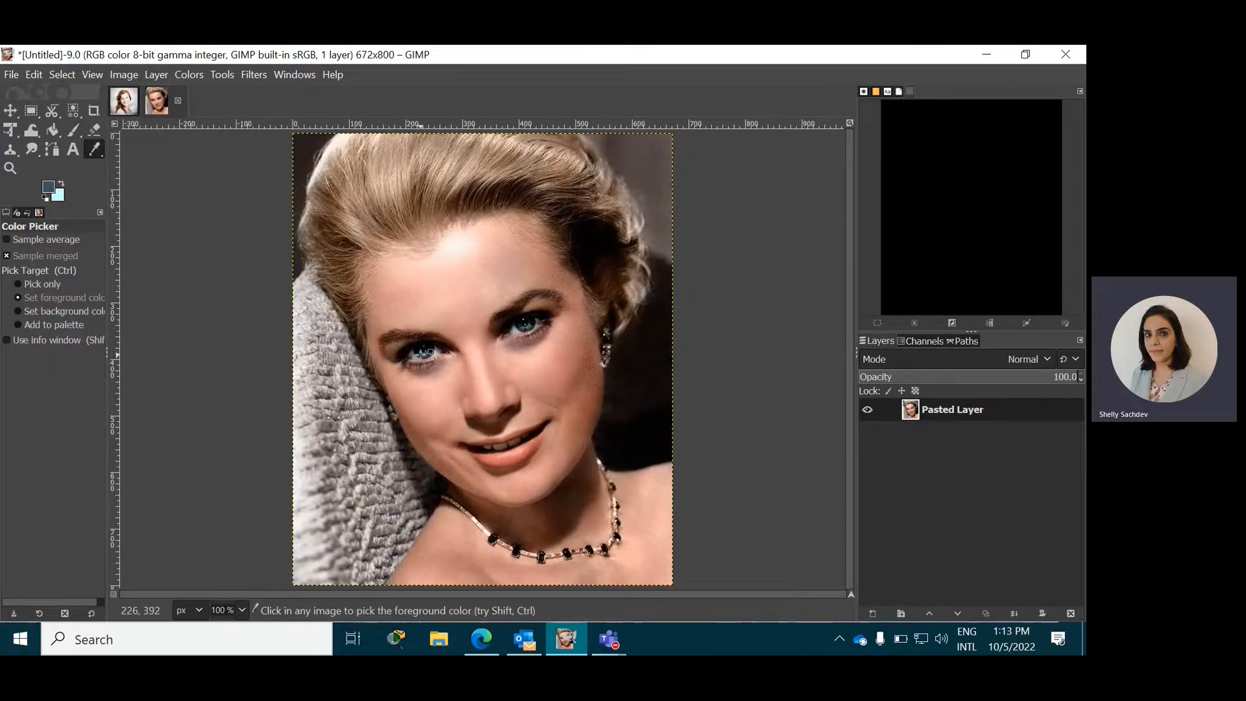
pyautogui.click(124, 101)
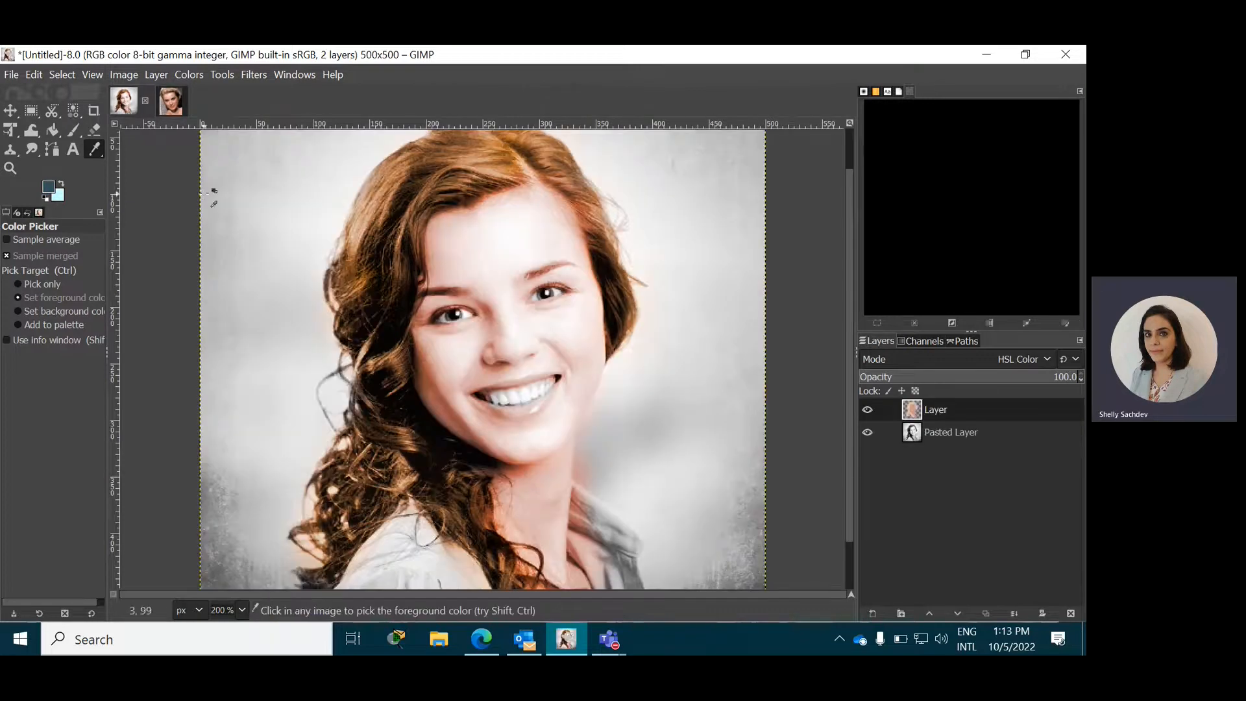
pyautogui.click(73, 131)
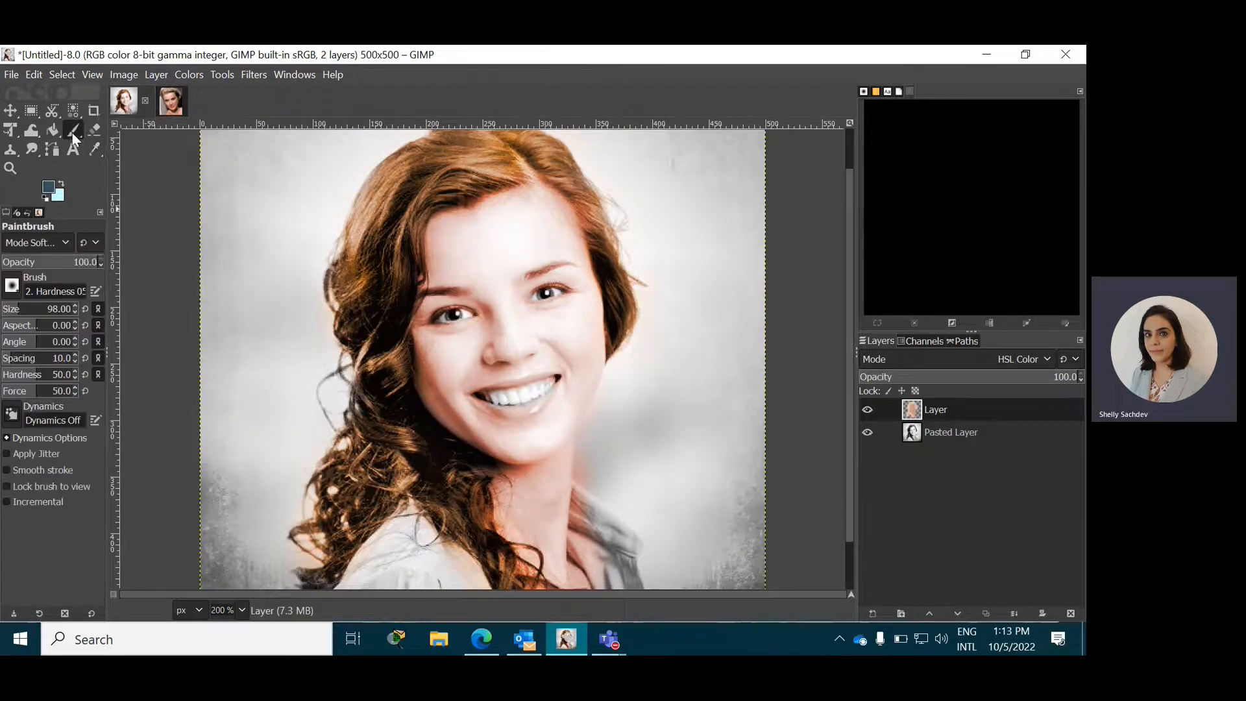
pyautogui.click(10, 308)
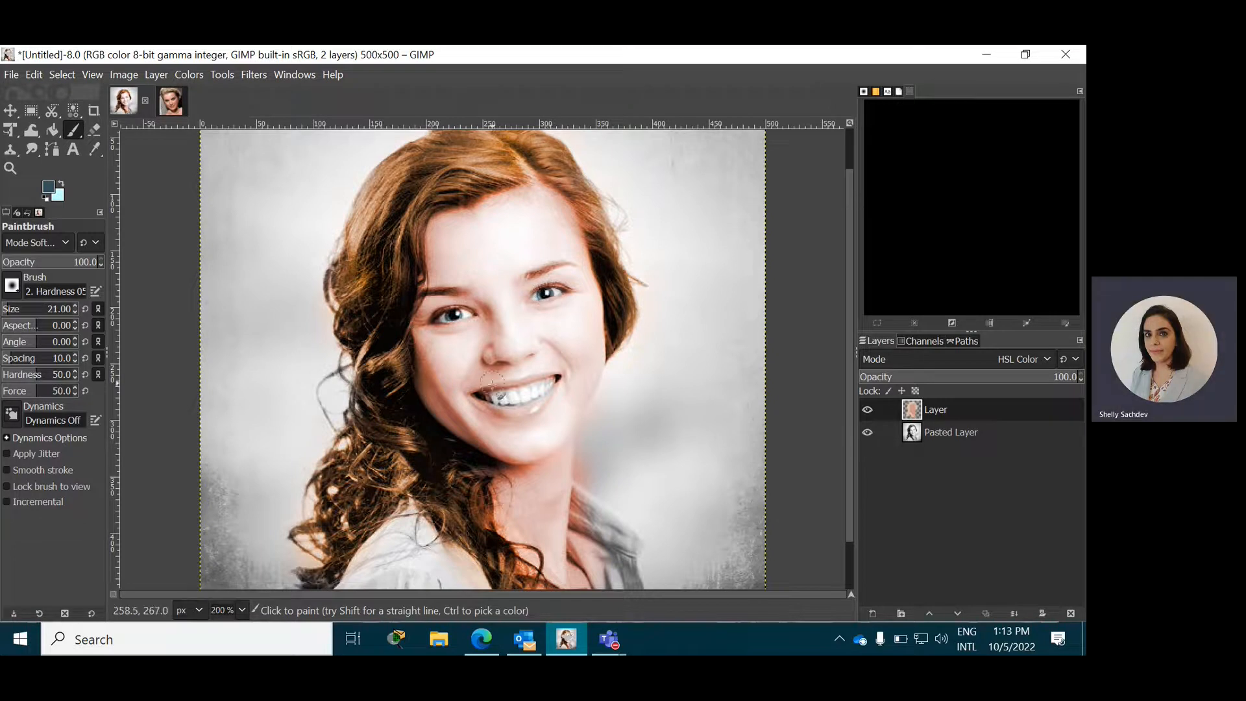
# Step: Set the foreground colour to magenta e420f0 and paint it over the woman's lips on the colour layer
pyautogui.click(170, 102)
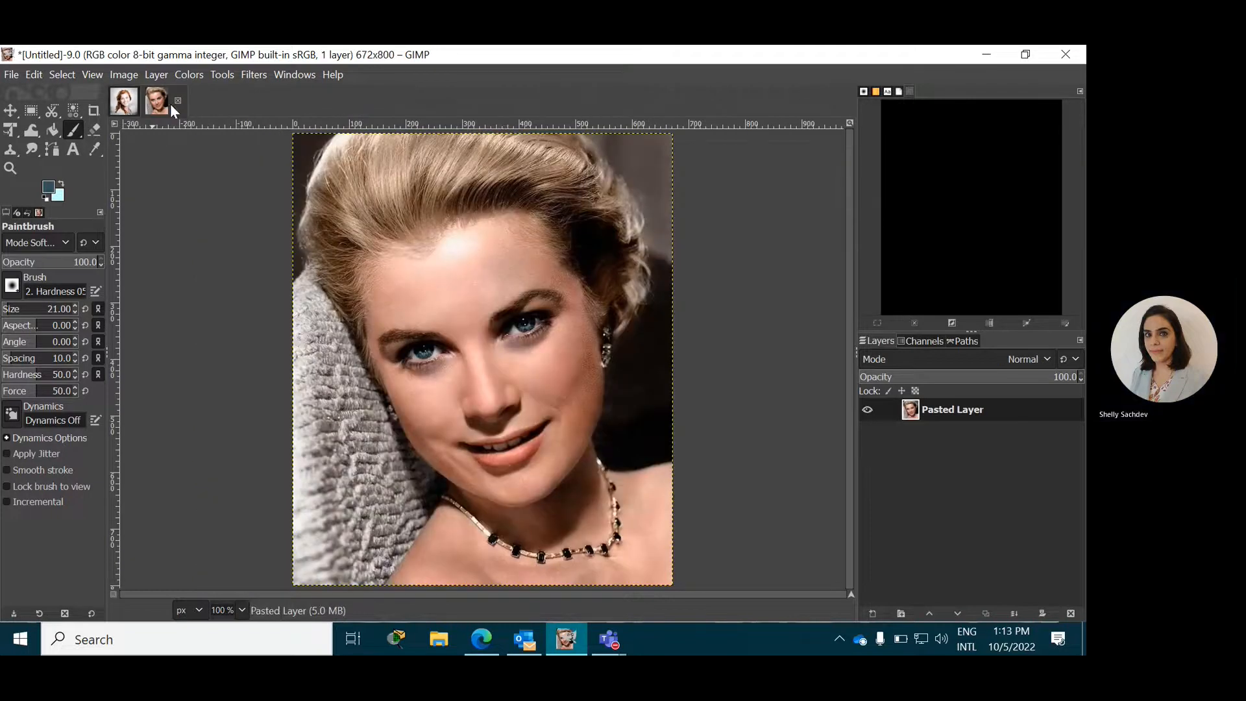
pyautogui.click(127, 107)
pyautogui.click(45, 186)
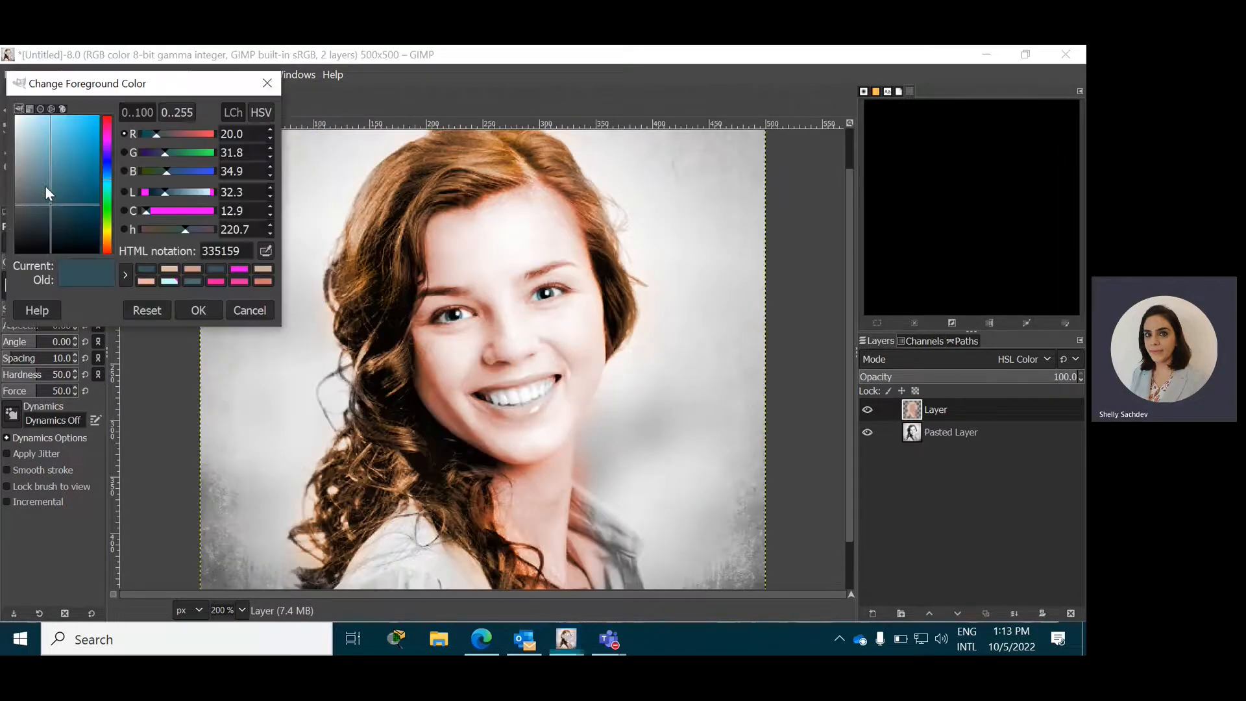
pyautogui.moveTo(154, 208); pyautogui.dragTo(168, 213)
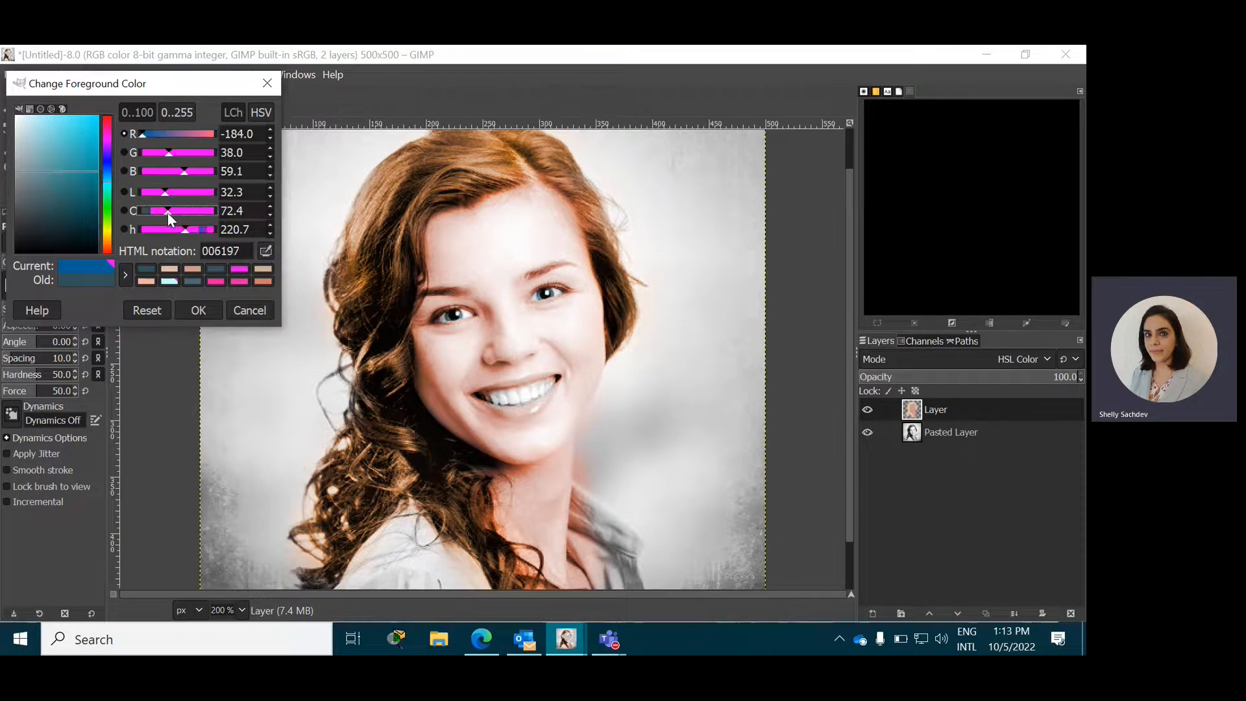
pyautogui.click(104, 139)
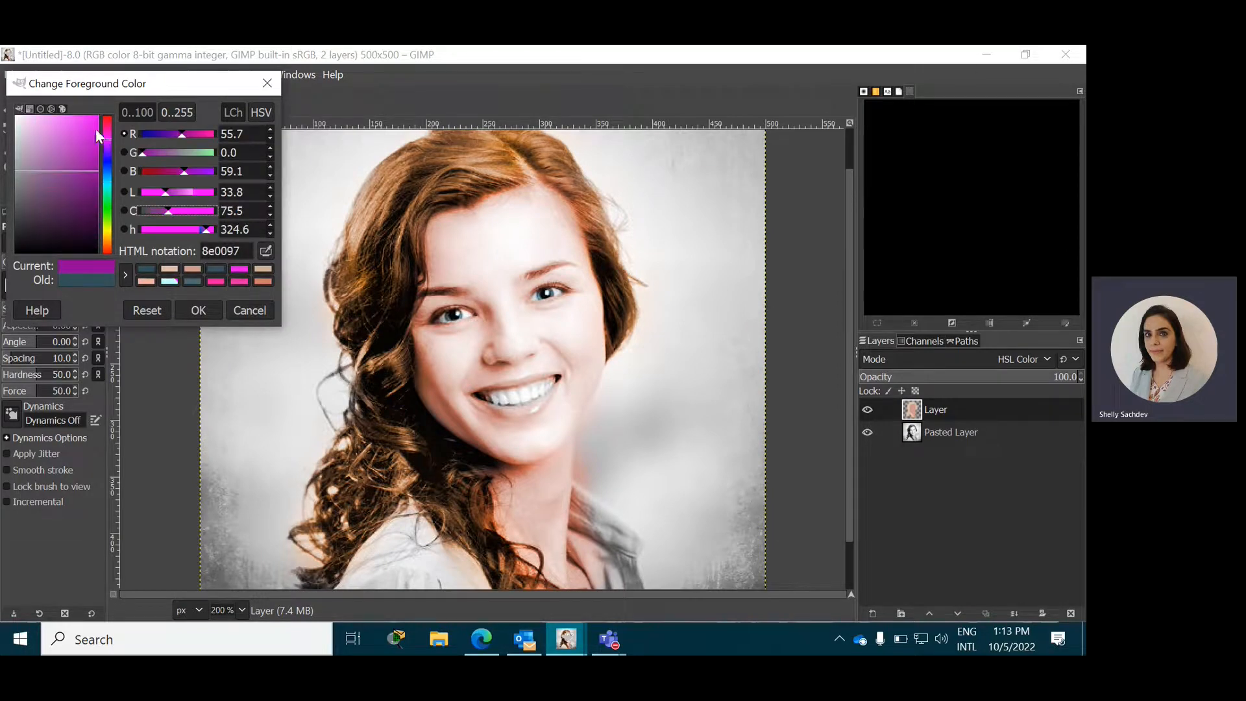
pyautogui.click(88, 123)
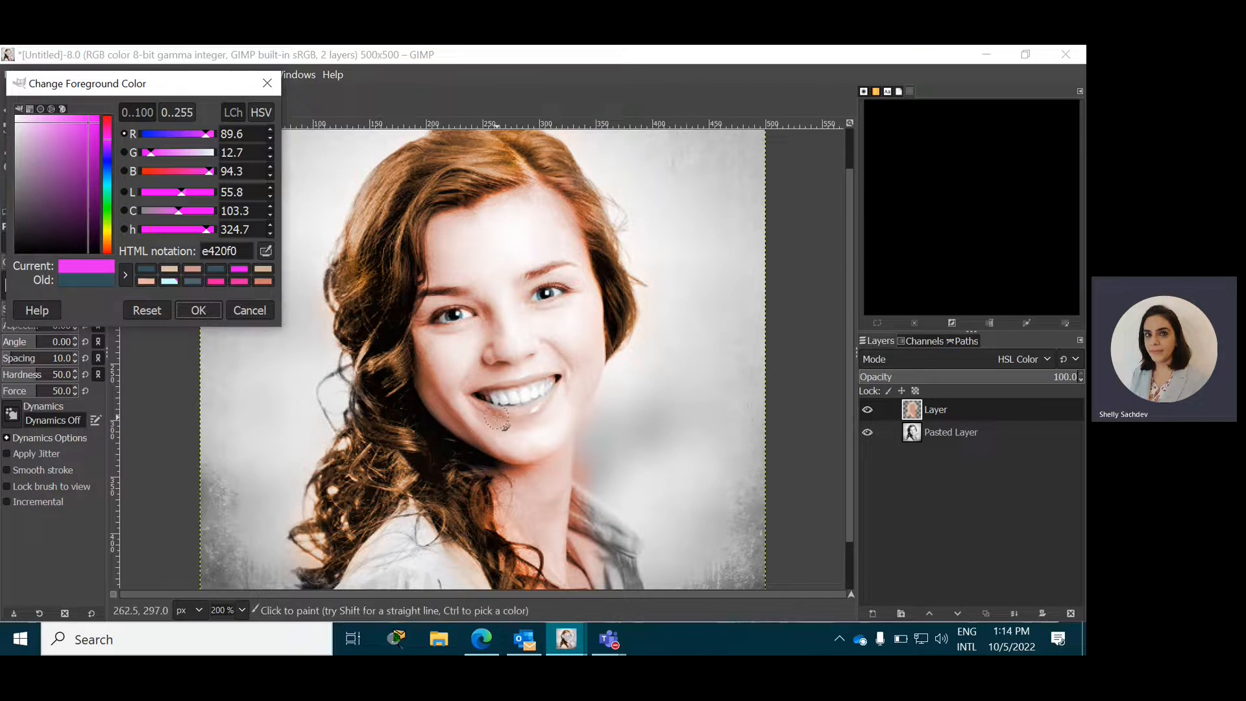
pyautogui.moveTo(516, 413)
pyautogui.mouseDown()
pyautogui.moveTo(550, 391)
pyautogui.moveTo(480, 402)
pyautogui.moveTo(501, 409)
pyautogui.moveTo(480, 393)
pyautogui.moveTo(563, 375)
pyautogui.mouseUp()
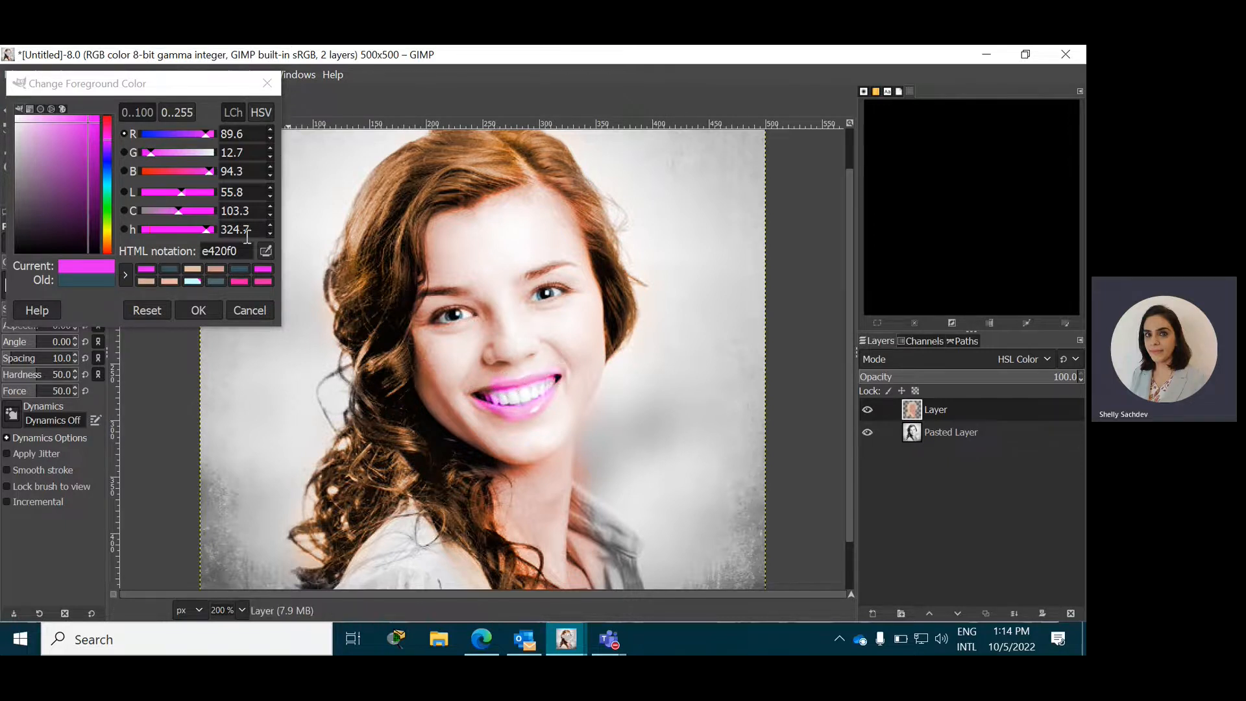
pyautogui.click(205, 316)
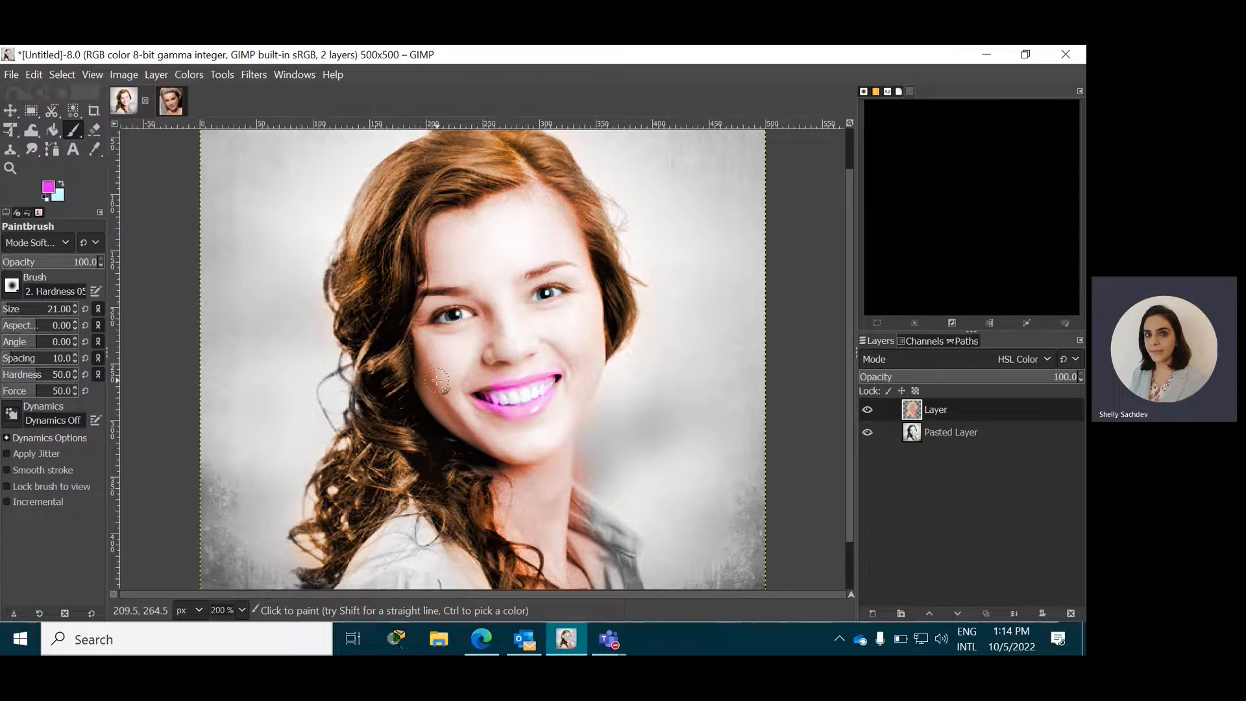
pyautogui.moveTo(851, 327); pyautogui.dragTo(854, 390)
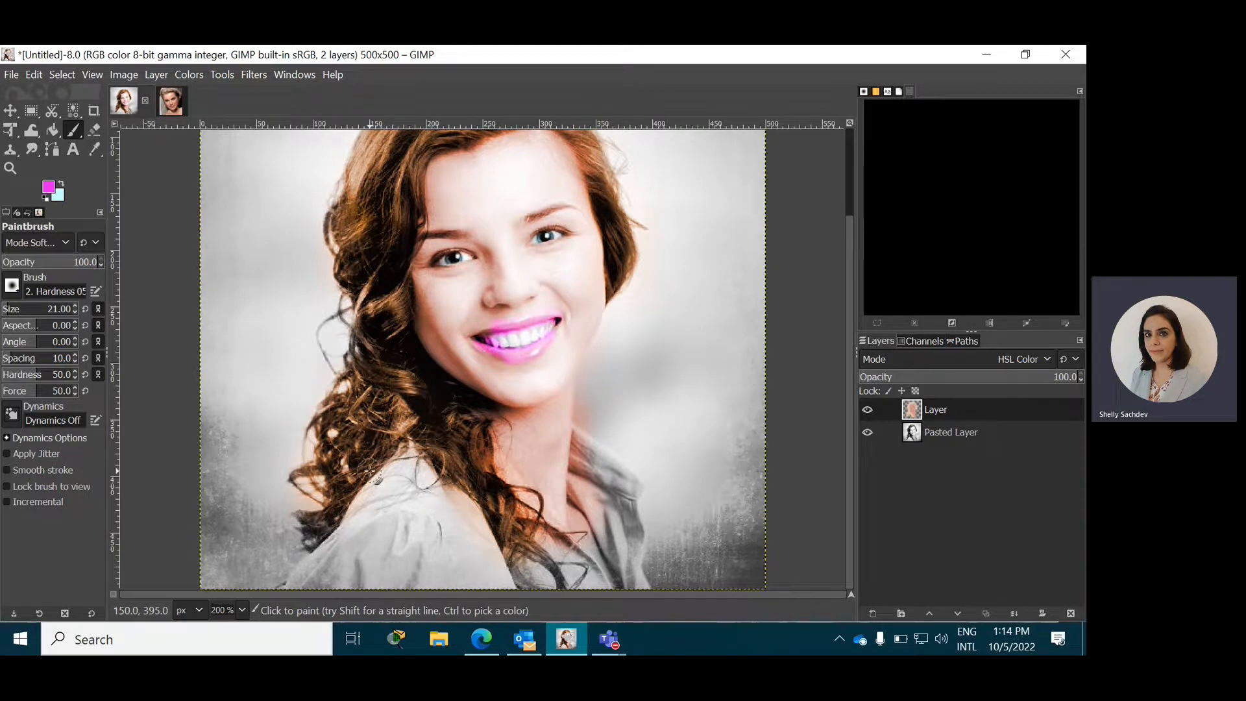
pyautogui.moveTo(853, 396)
pyautogui.mouseDown()
pyautogui.moveTo(849, 296)
pyautogui.moveTo(852, 407)
pyautogui.mouseUp()
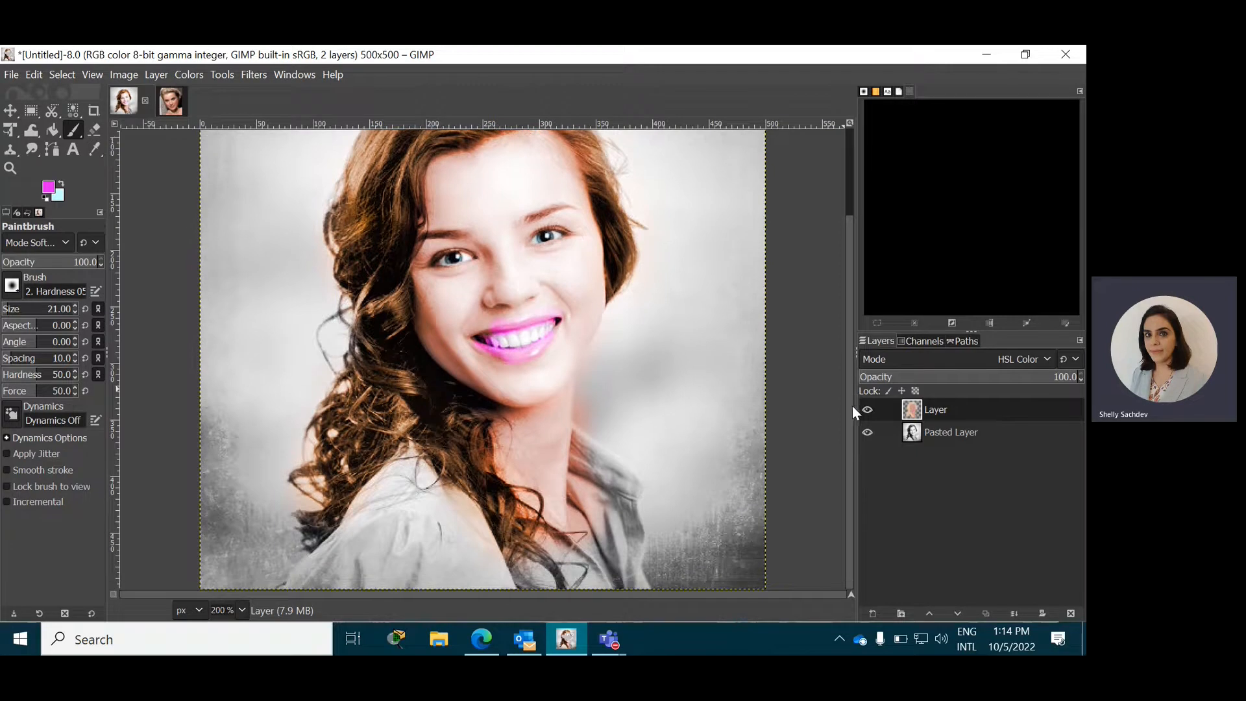
pyautogui.moveTo(851, 406); pyautogui.dragTo(847, 306)
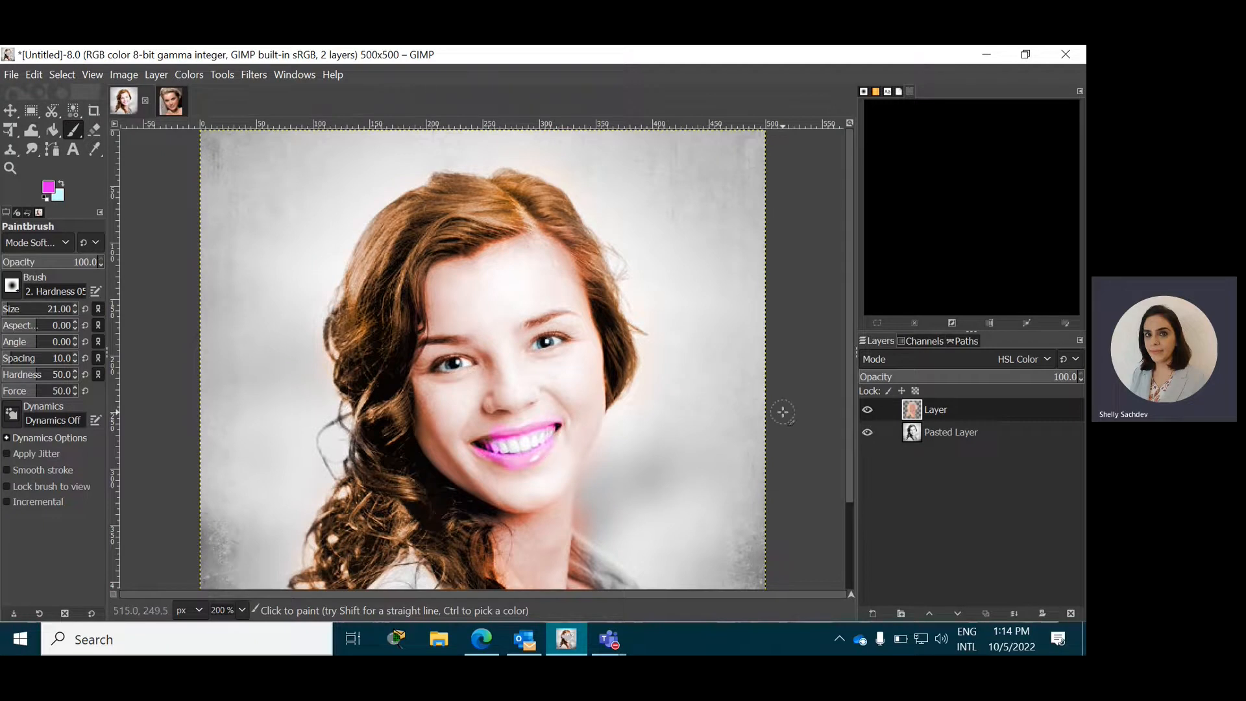
pyautogui.moveTo(848, 370)
pyautogui.mouseDown()
pyautogui.moveTo(850, 479)
pyautogui.moveTo(845, 355)
pyautogui.mouseUp()
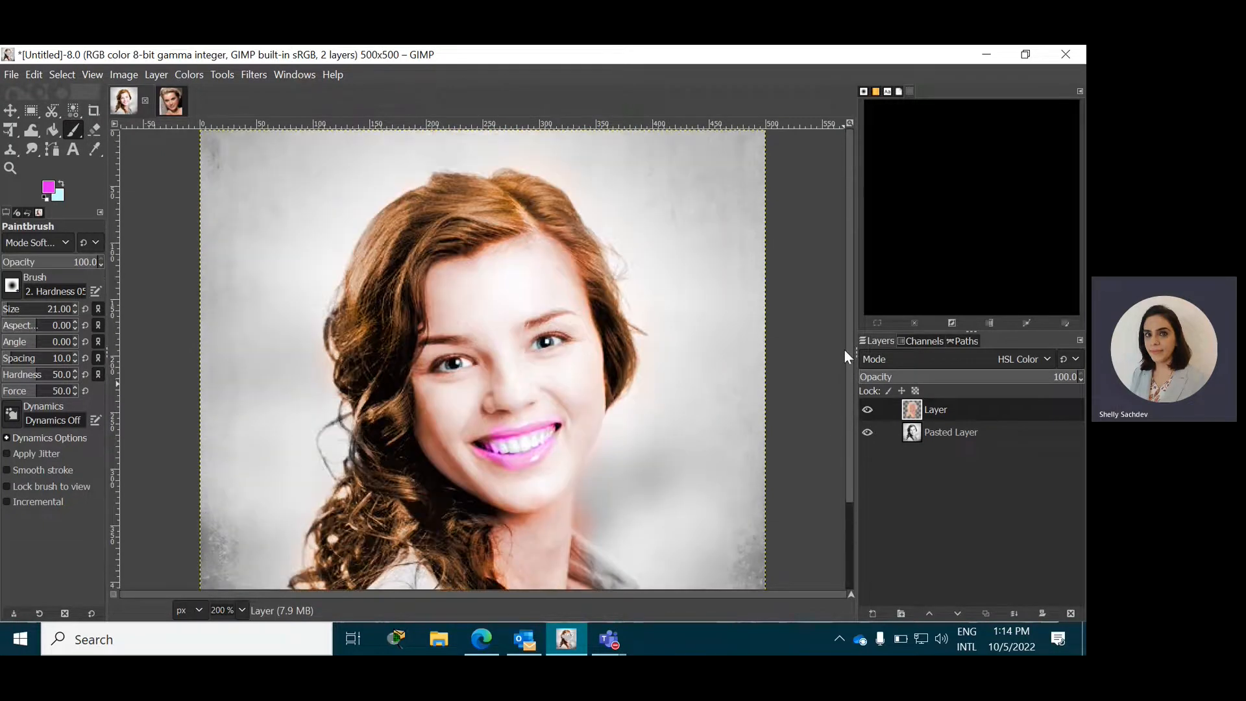
# Step: Switch to the Edge browser with the image search results and restore its window down from full size
pyautogui.click(479, 646)
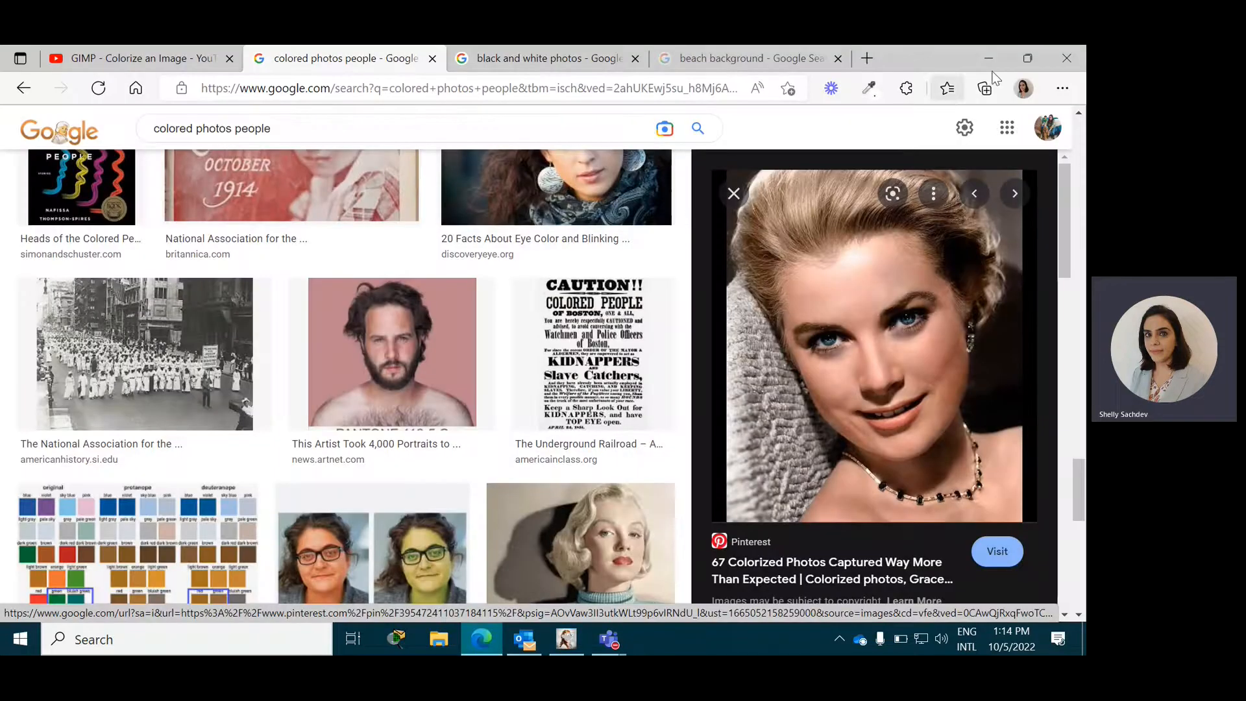
pyautogui.click(1019, 60)
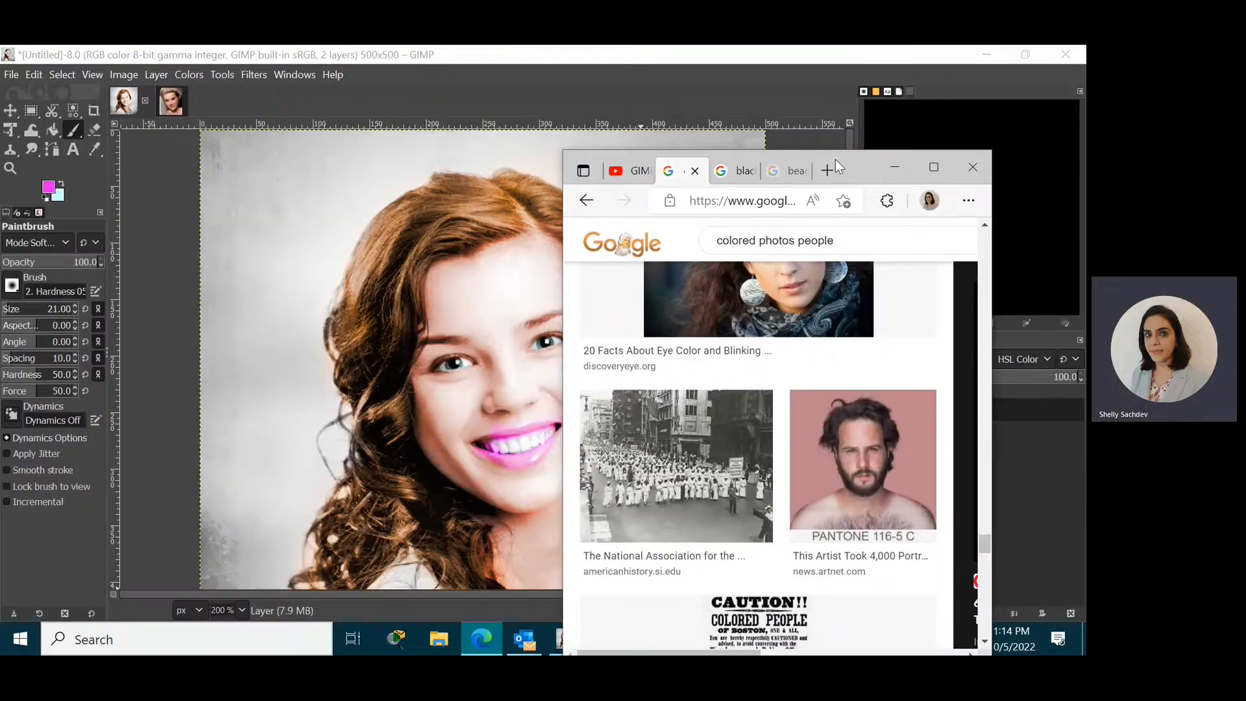
# Step: Open the beach background search results full size and copy the Pexels beach photo with the leaning palm tree
pyautogui.click(780, 179)
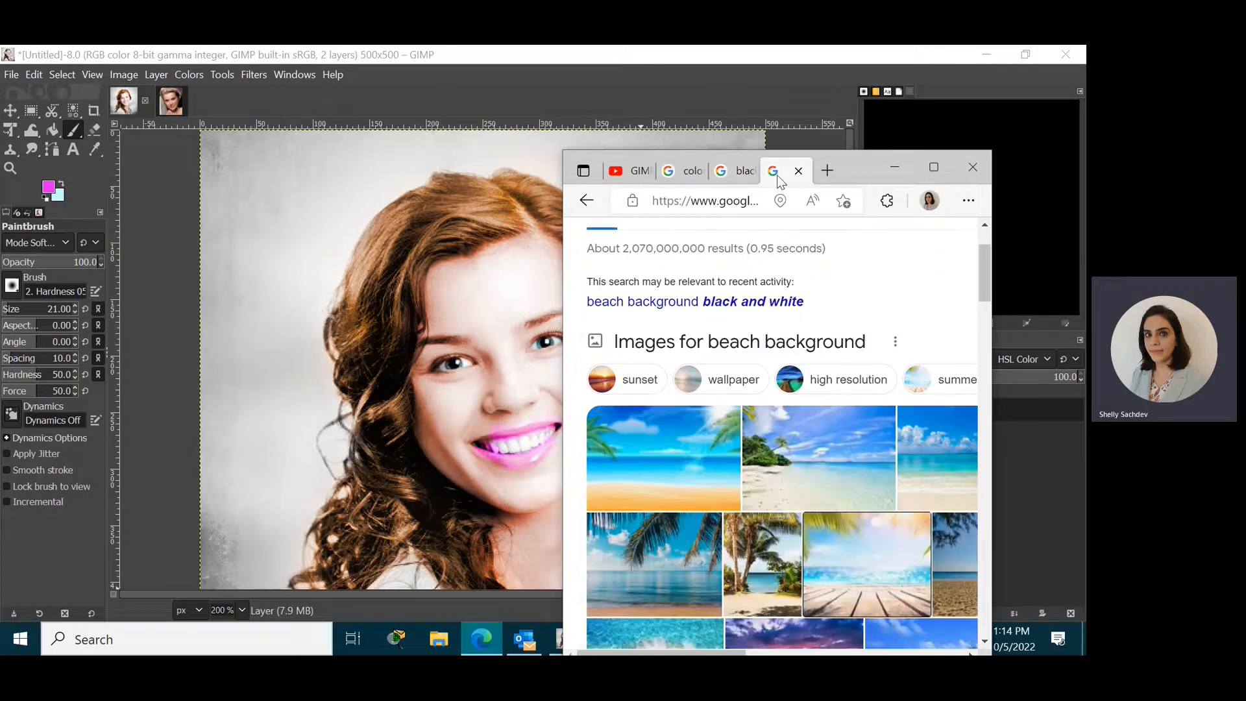
pyautogui.click(932, 169)
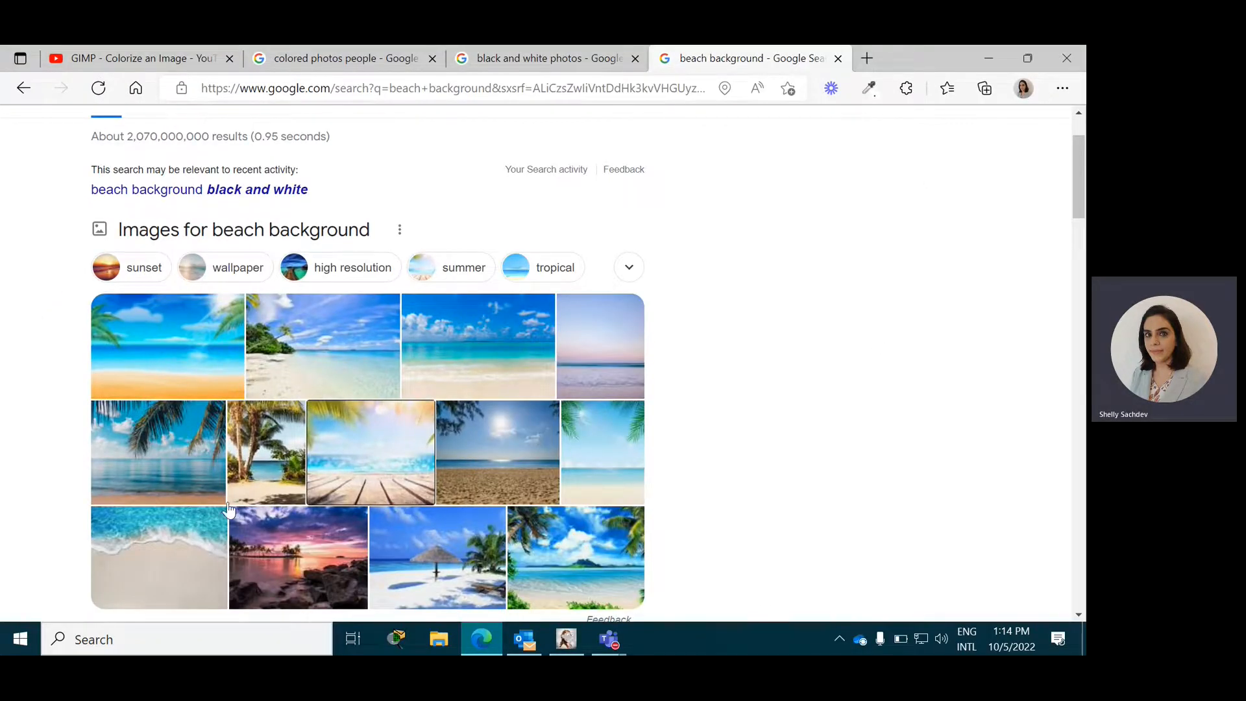
pyautogui.scroll(-2, 228, 510)
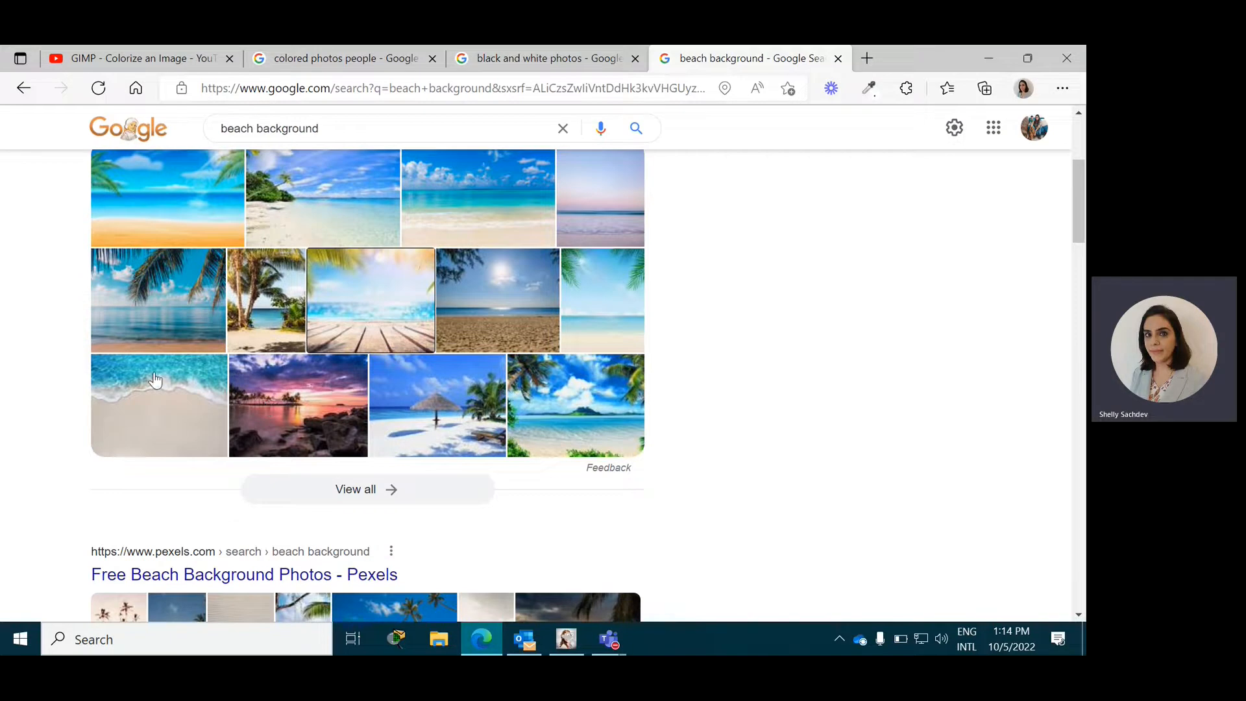
pyautogui.click(130, 318)
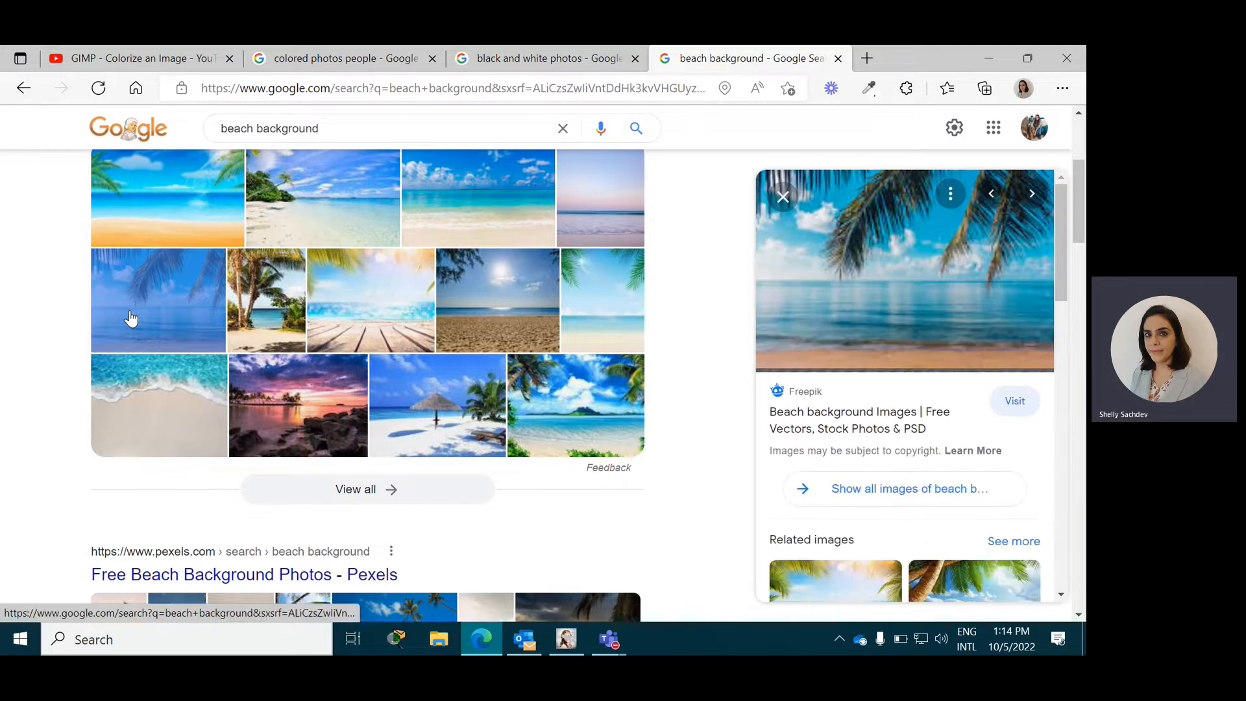
pyautogui.scroll(1, 420, 293)
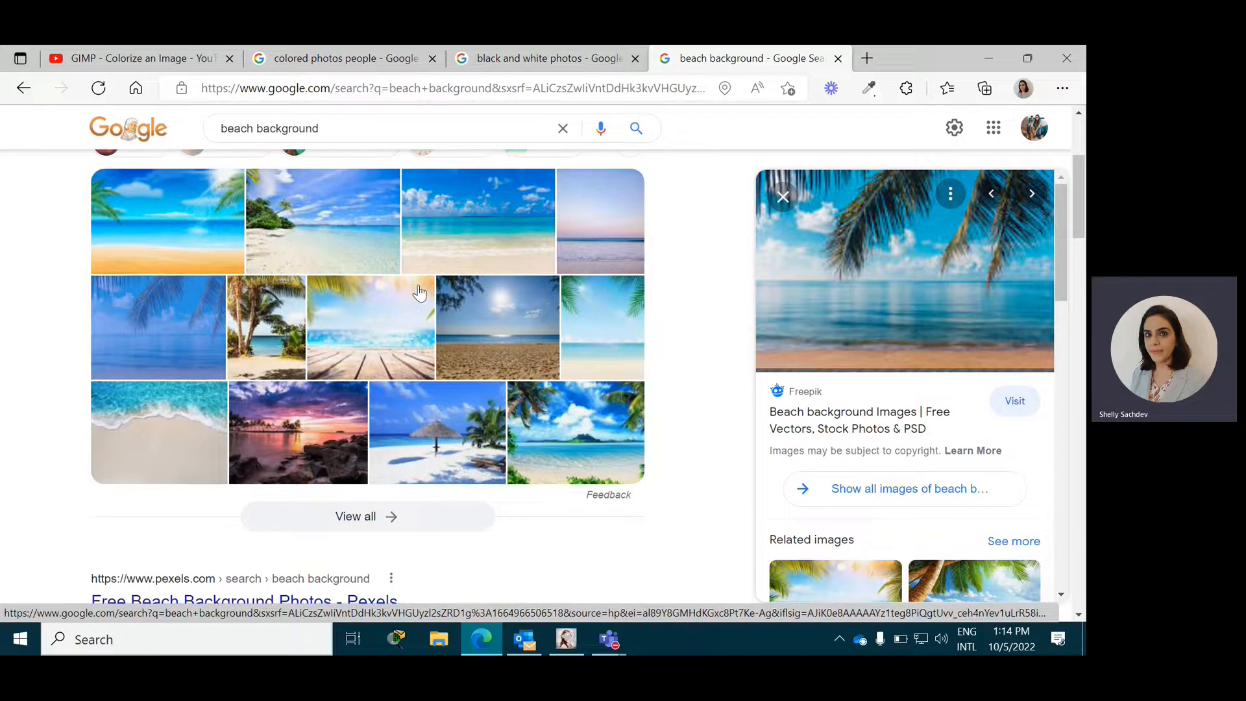
pyautogui.click(320, 230)
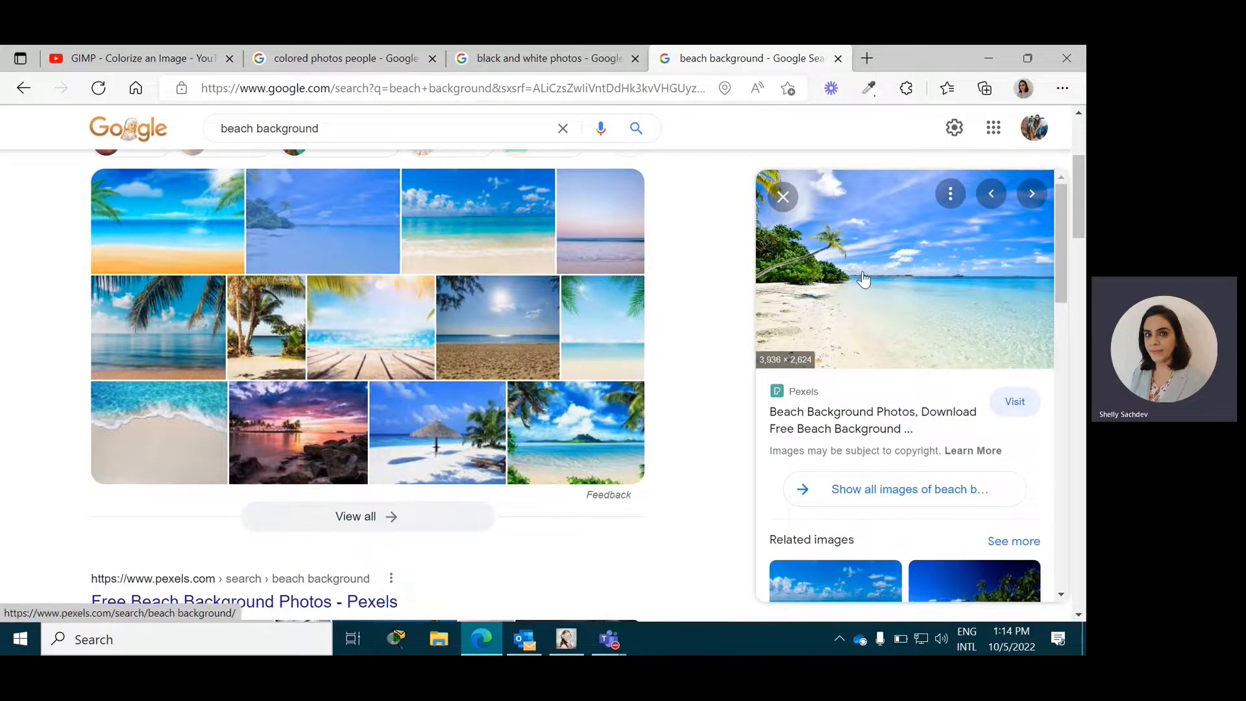
pyautogui.rightClick(870, 248)
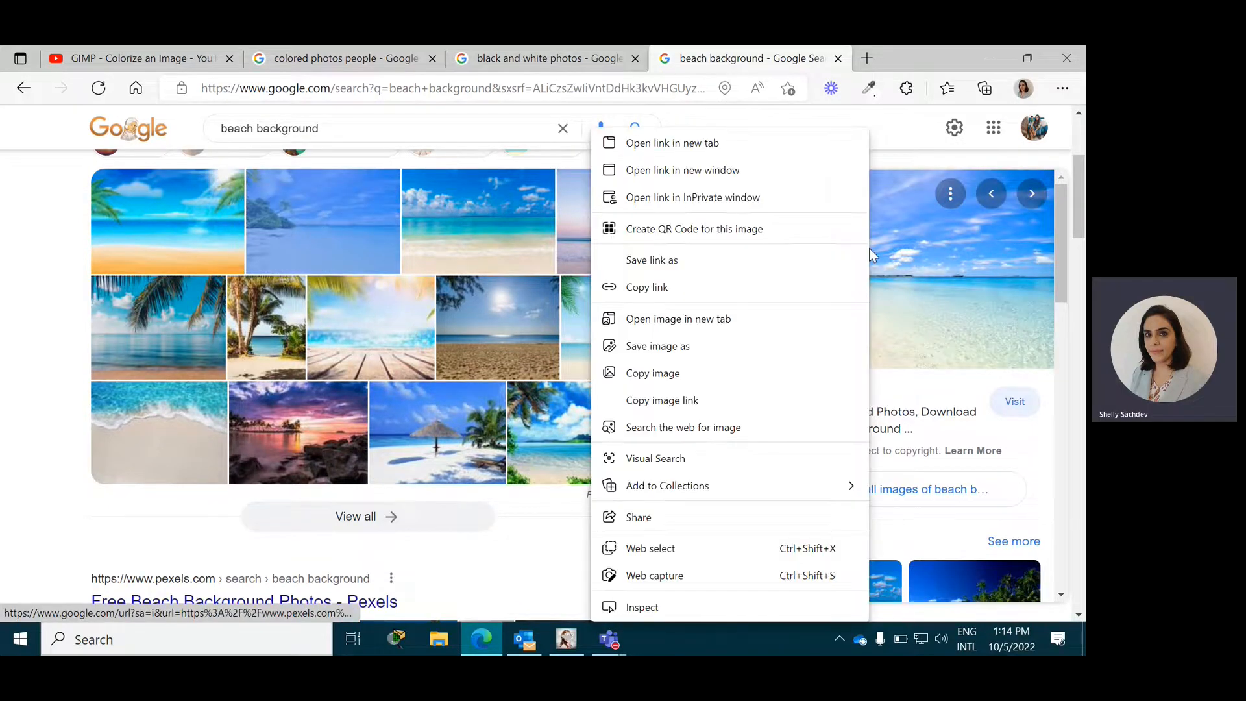
pyautogui.click(672, 377)
# Step: Switch to GIMP and create a new image from the copied beach photo, issuing the command twice
pyautogui.click(568, 641)
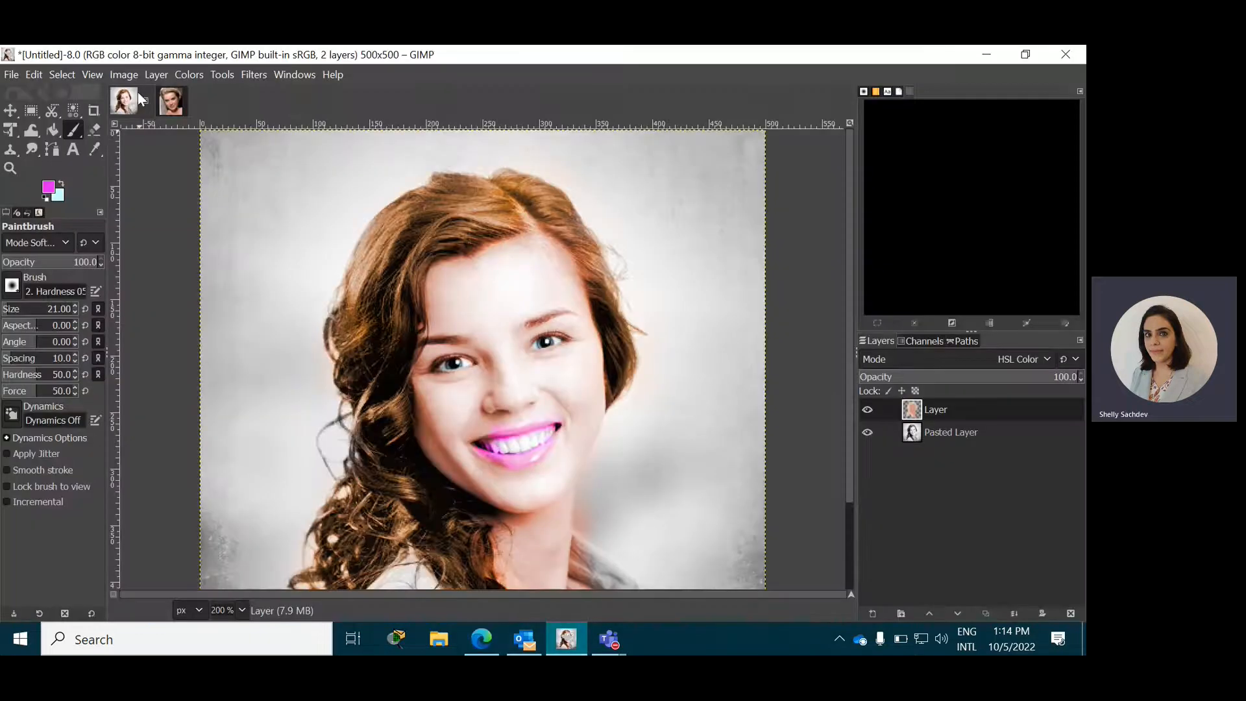
pyautogui.click(11, 75)
pyautogui.moveTo(26, 115)
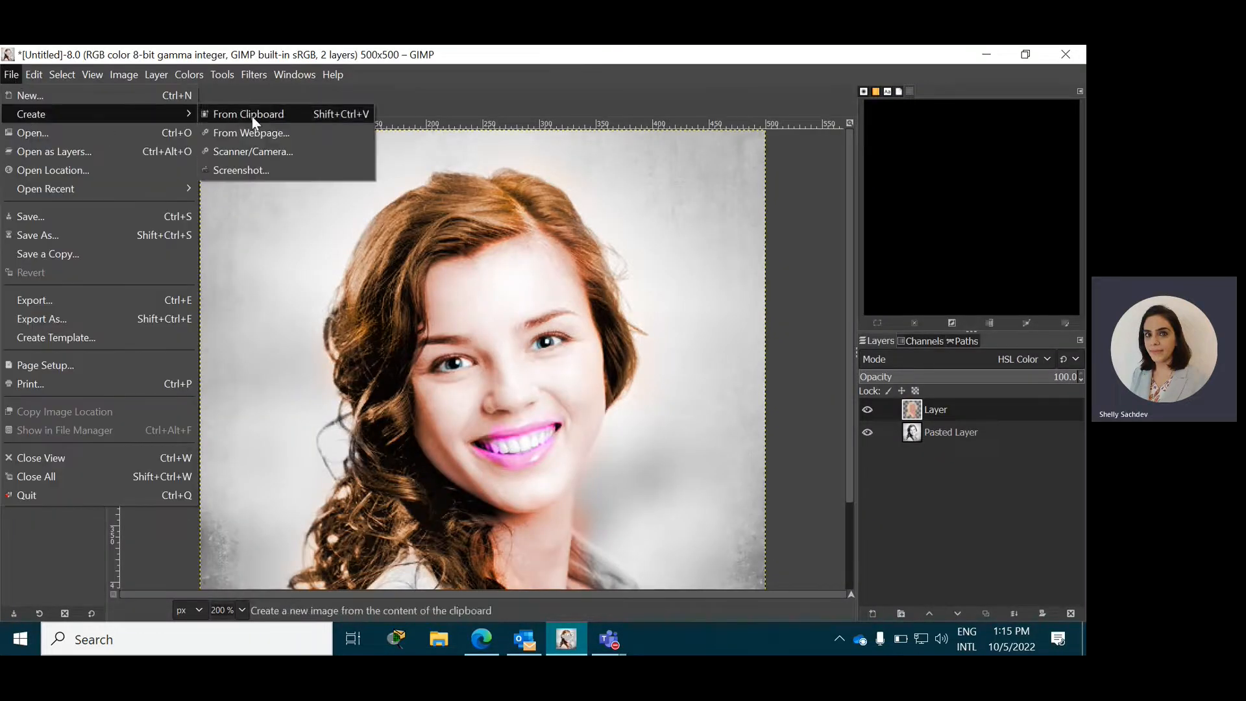
pyautogui.click(254, 115)
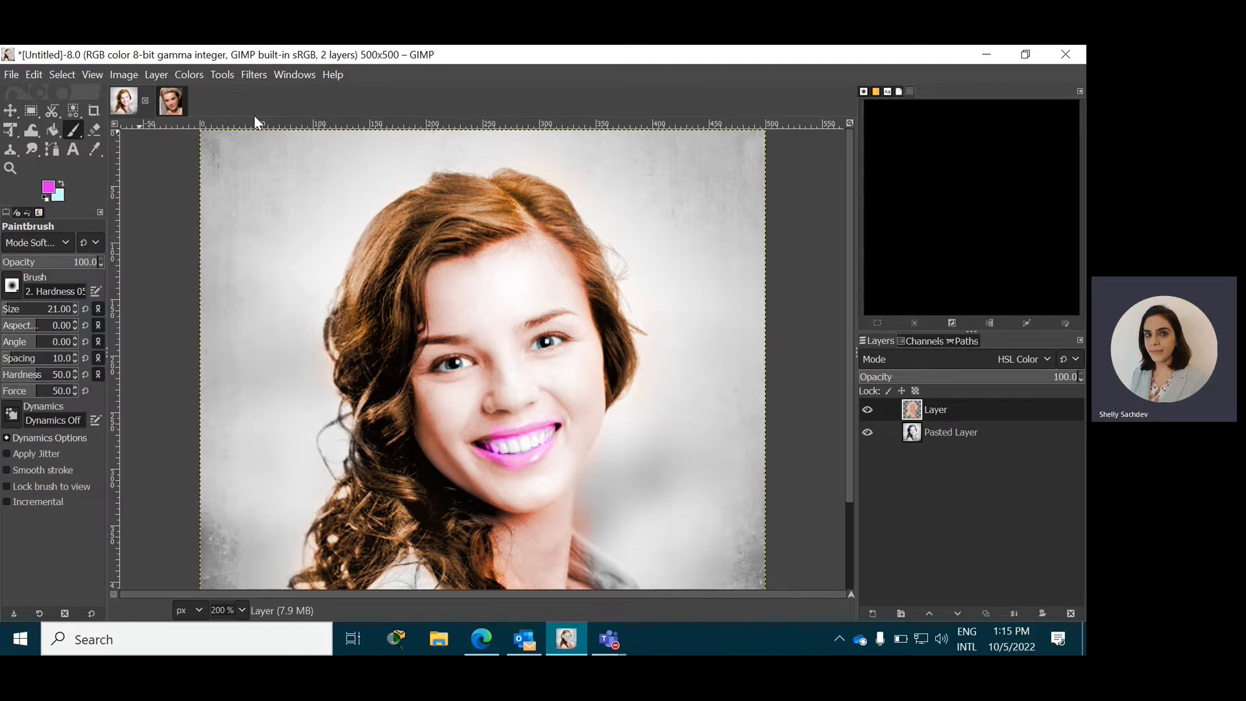
pyautogui.click(12, 74)
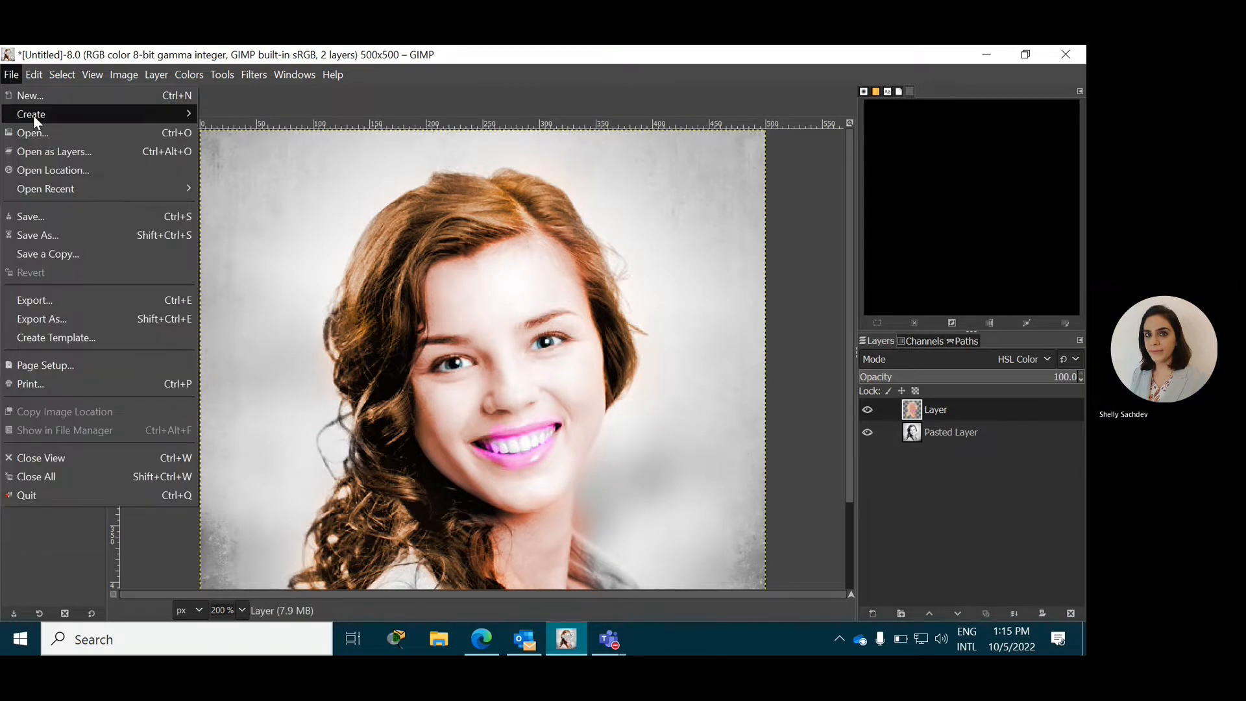
pyautogui.moveTo(33, 115)
pyautogui.click(254, 116)
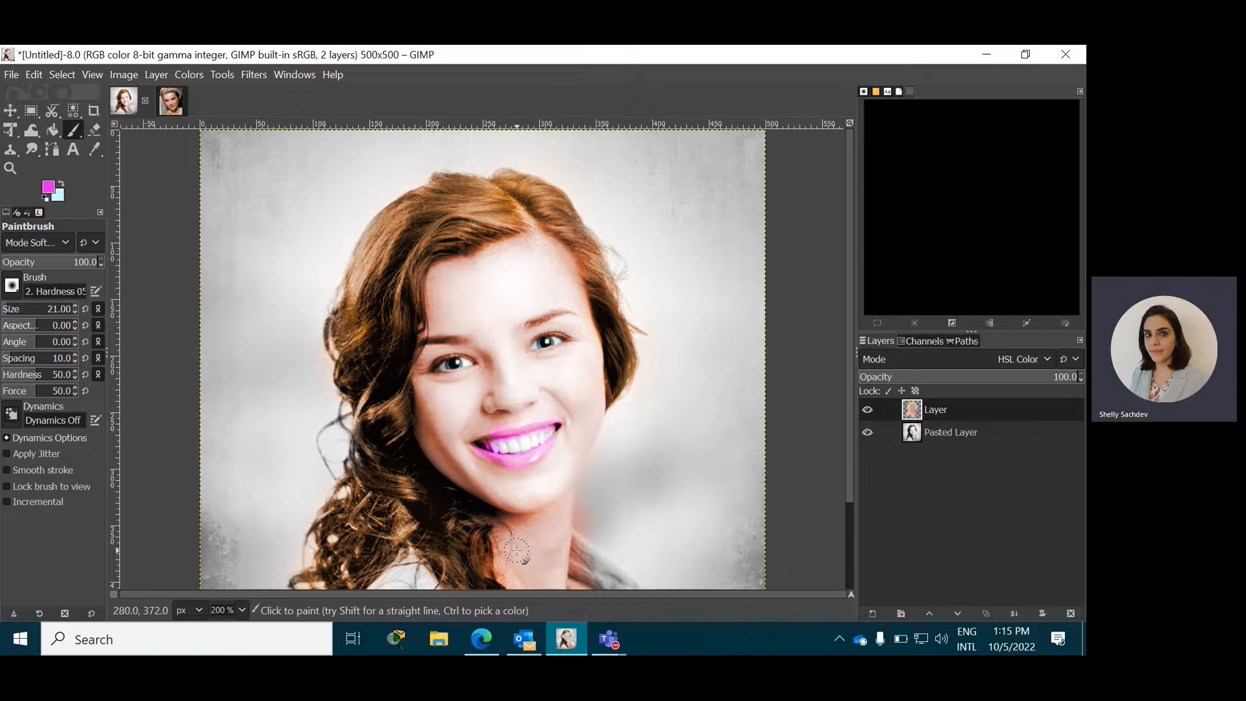
# Step: Copy the same Pexels beach photo again in Edge and create another GIMP image from the clipboard
pyautogui.click(480, 639)
pyautogui.rightClick(852, 244)
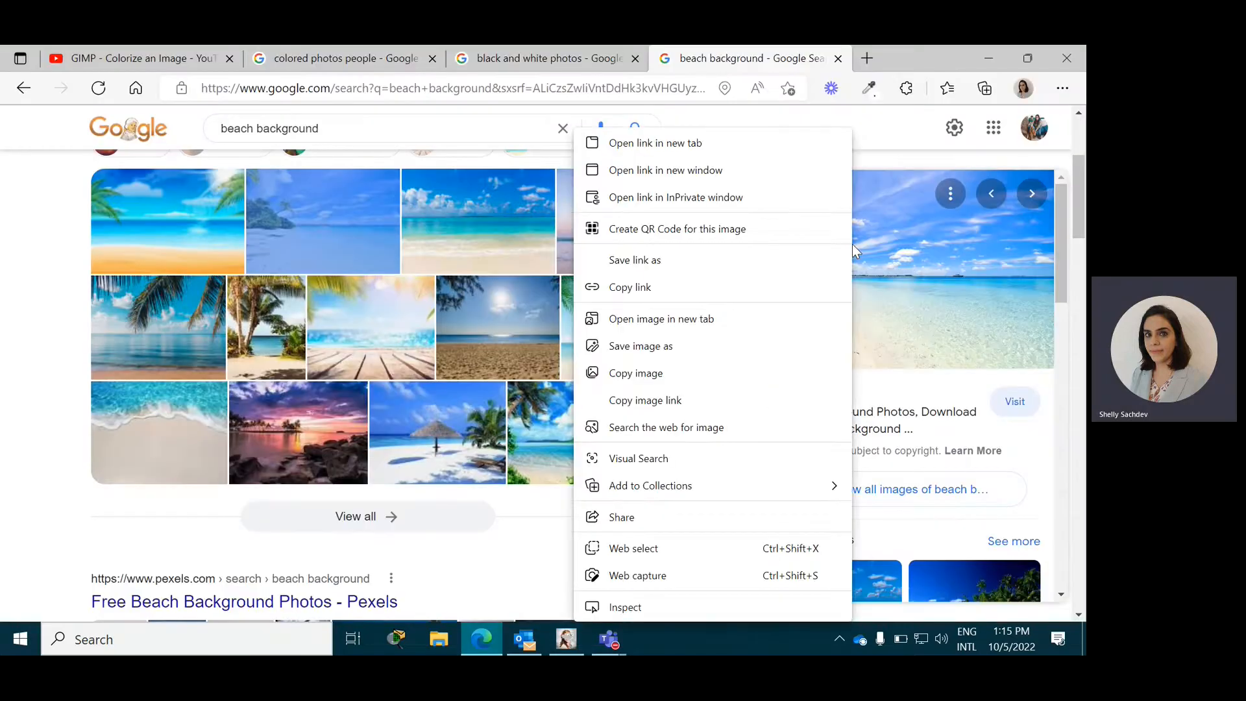
pyautogui.click(627, 373)
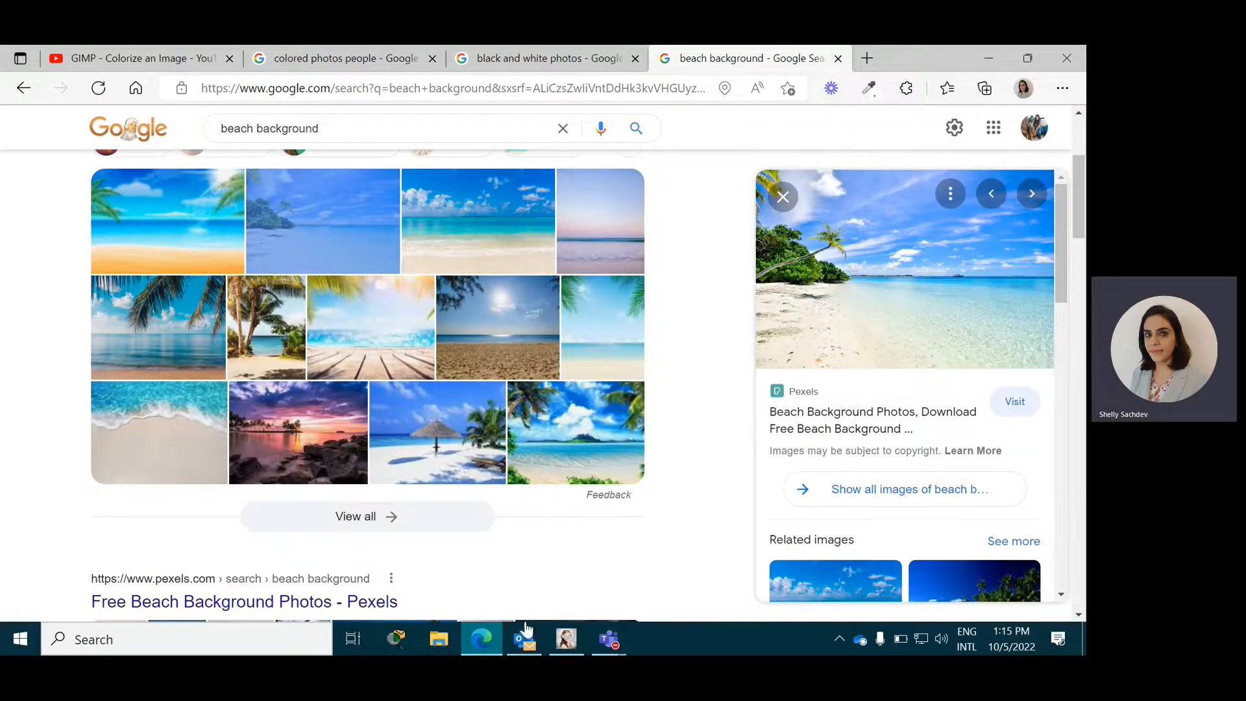
pyautogui.click(561, 642)
pyautogui.click(11, 74)
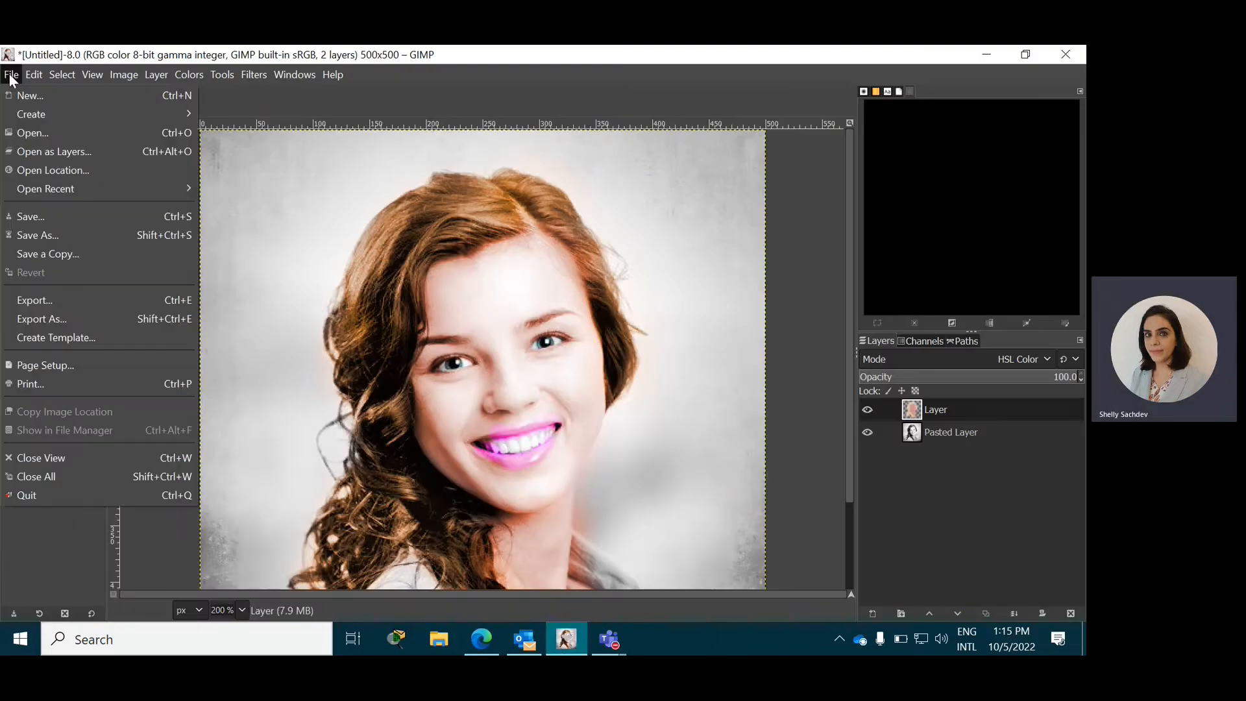
pyautogui.moveTo(143, 112)
pyautogui.click(219, 116)
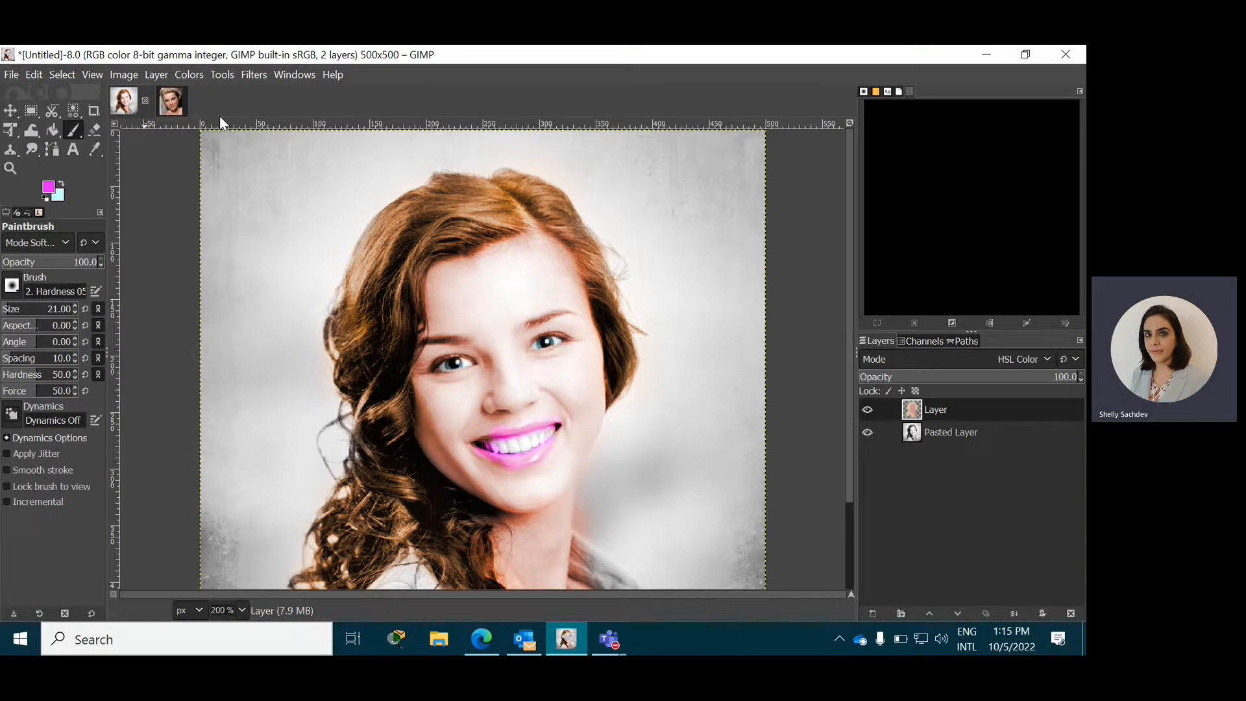
# Step: Switch to Edge, show the image results for beach background and copy the Tropical-Beach-Background photo from Opera add-ons
pyautogui.click(481, 640)
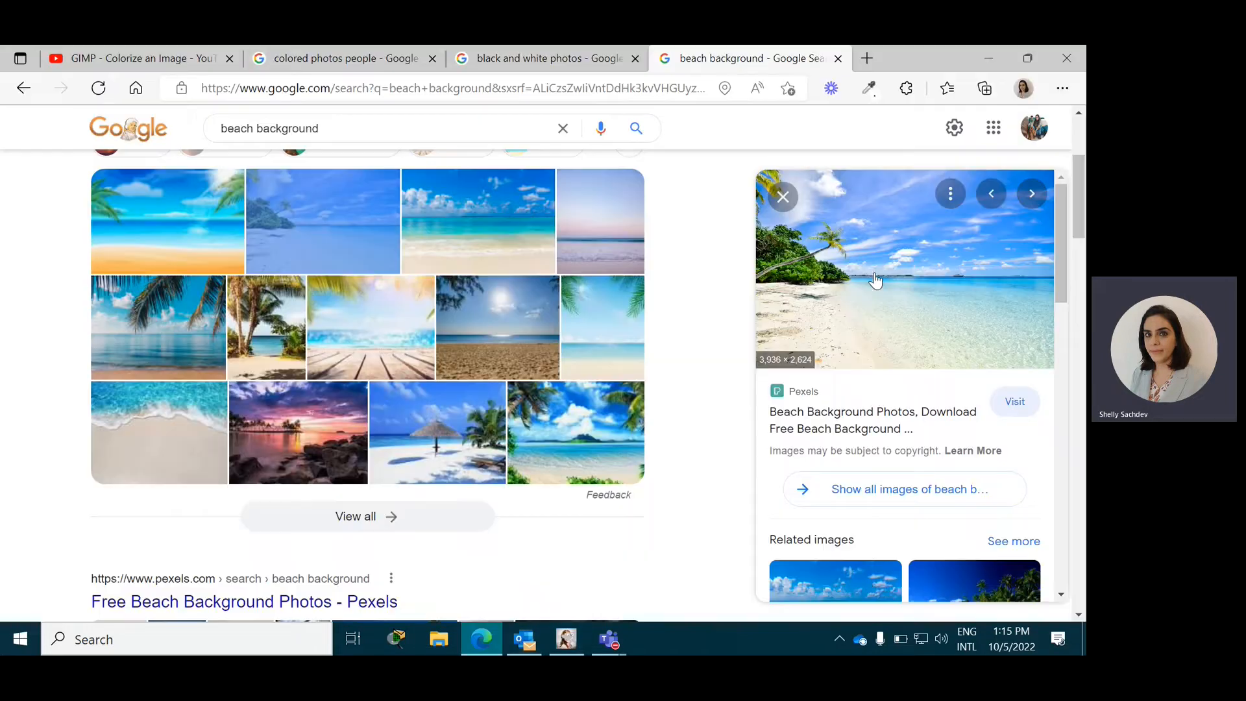
pyautogui.click(783, 196)
pyautogui.scroll(4, 491, 467)
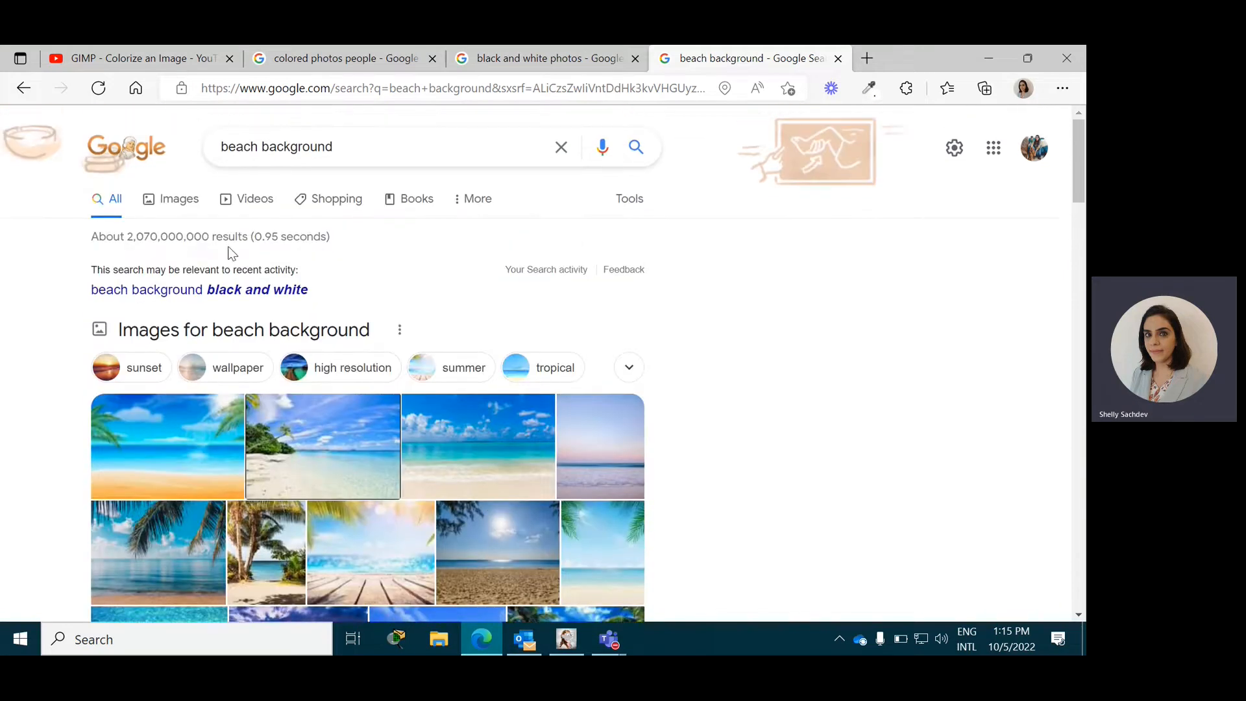
pyautogui.click(186, 202)
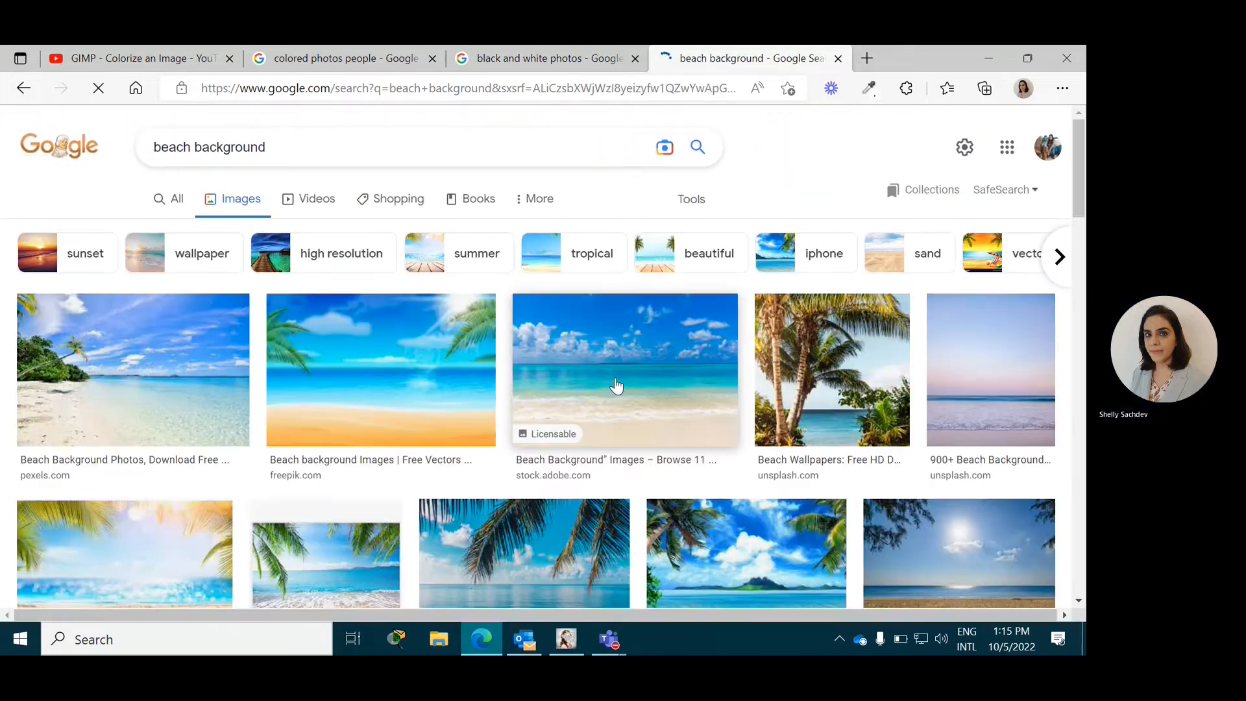
pyautogui.scroll(-2, 615, 386)
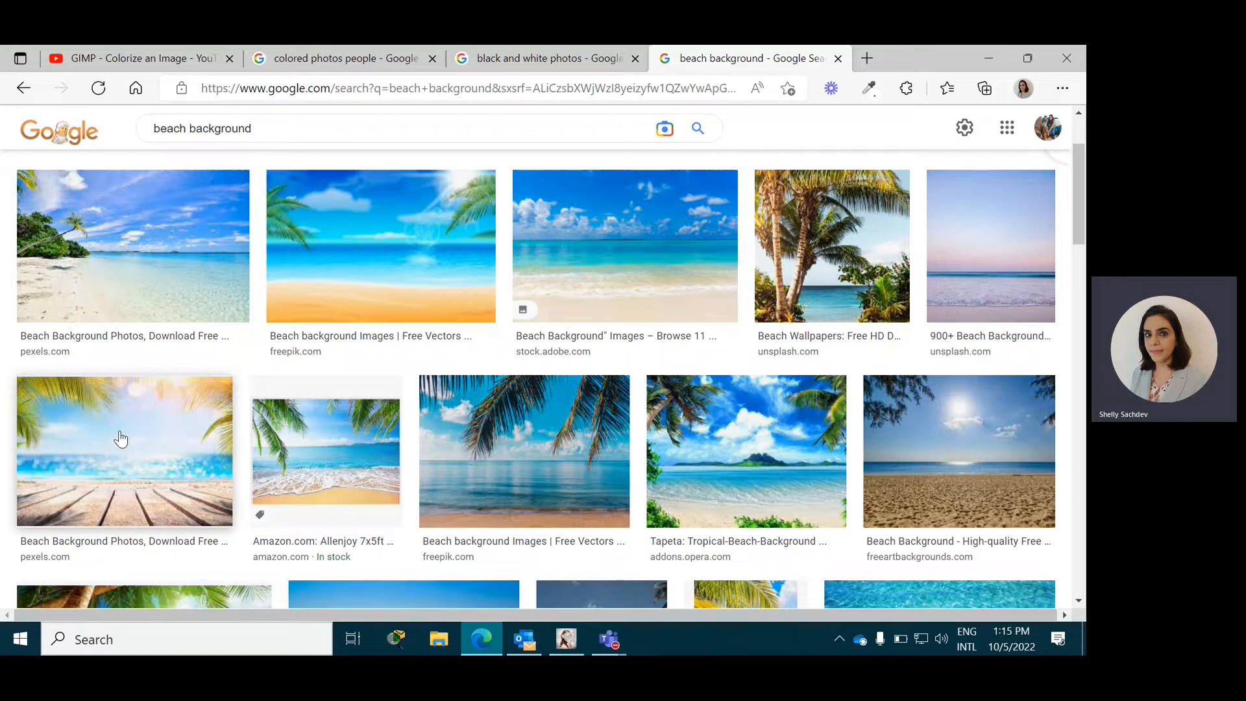
pyautogui.click(711, 442)
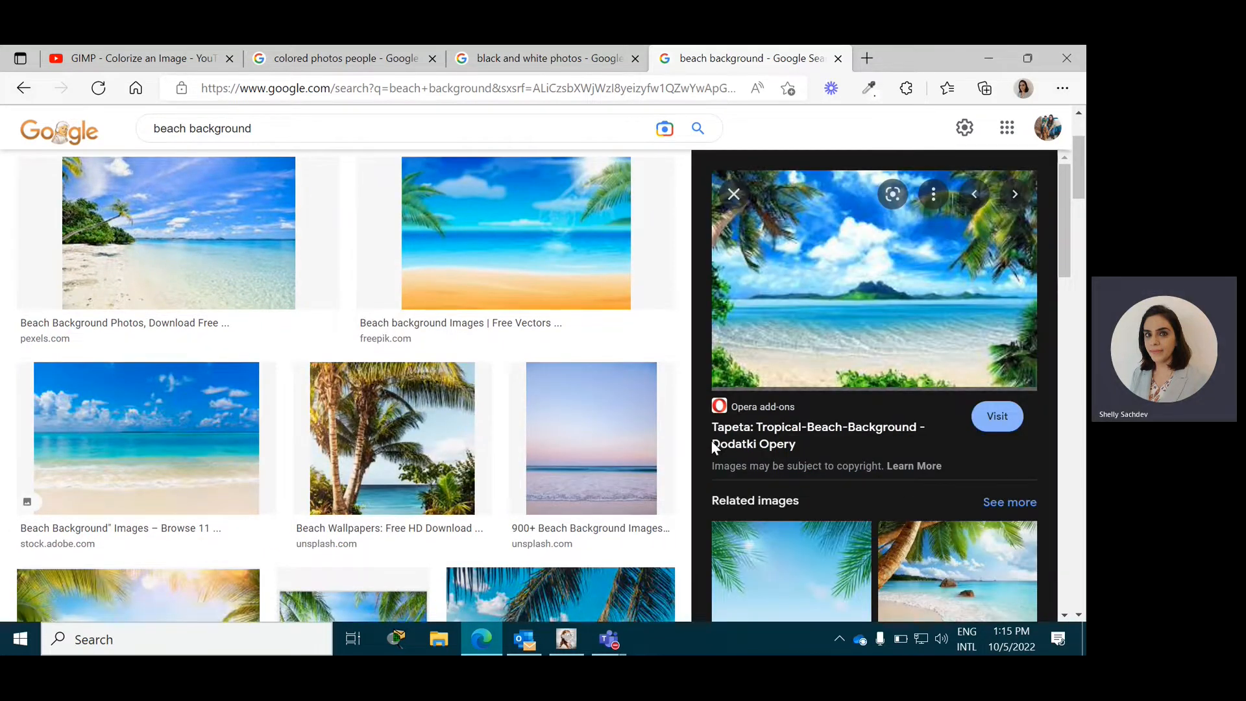
pyautogui.rightClick(836, 222)
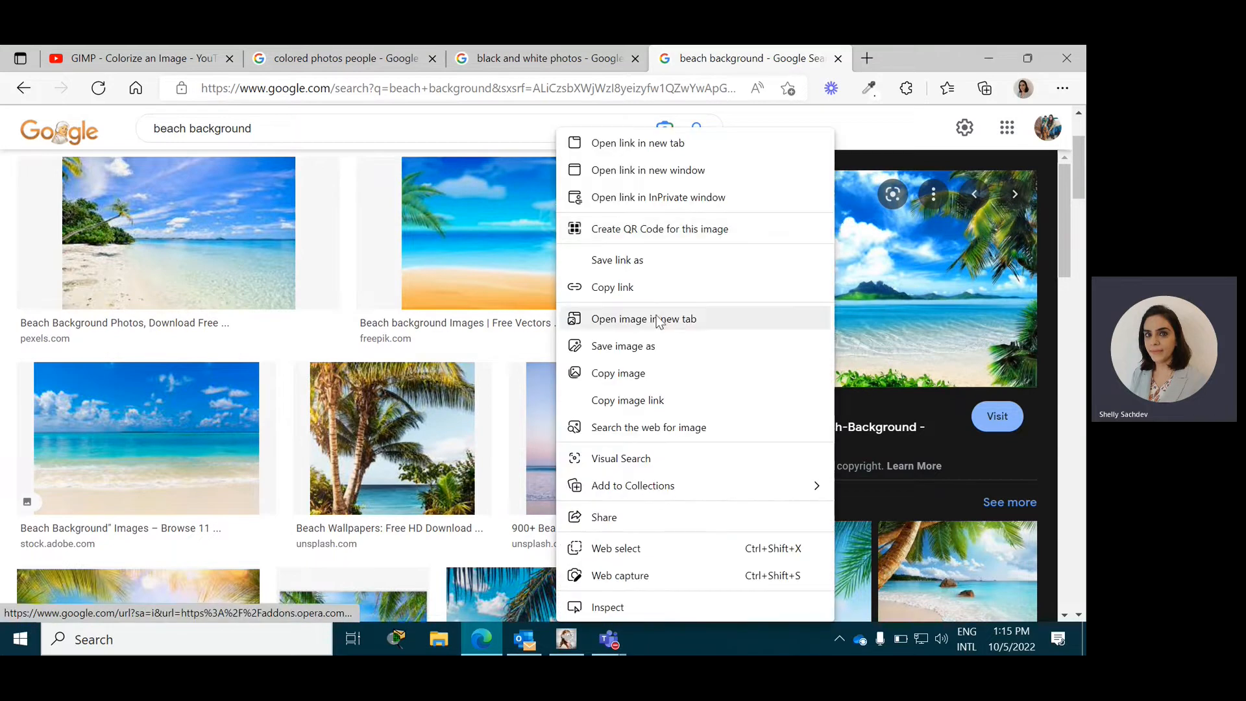
pyautogui.click(621, 374)
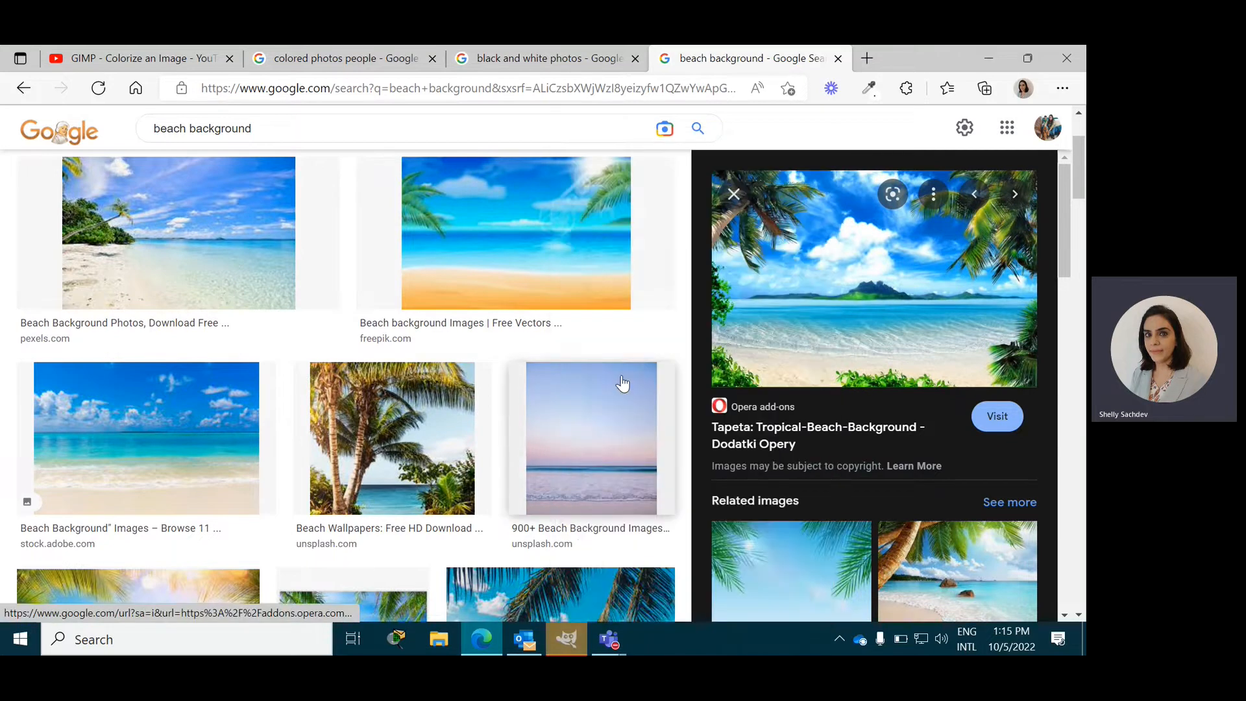
# Step: Switch to GIMP and close the duplicate Pexels beach image, discarding its changes
pyautogui.click(565, 641)
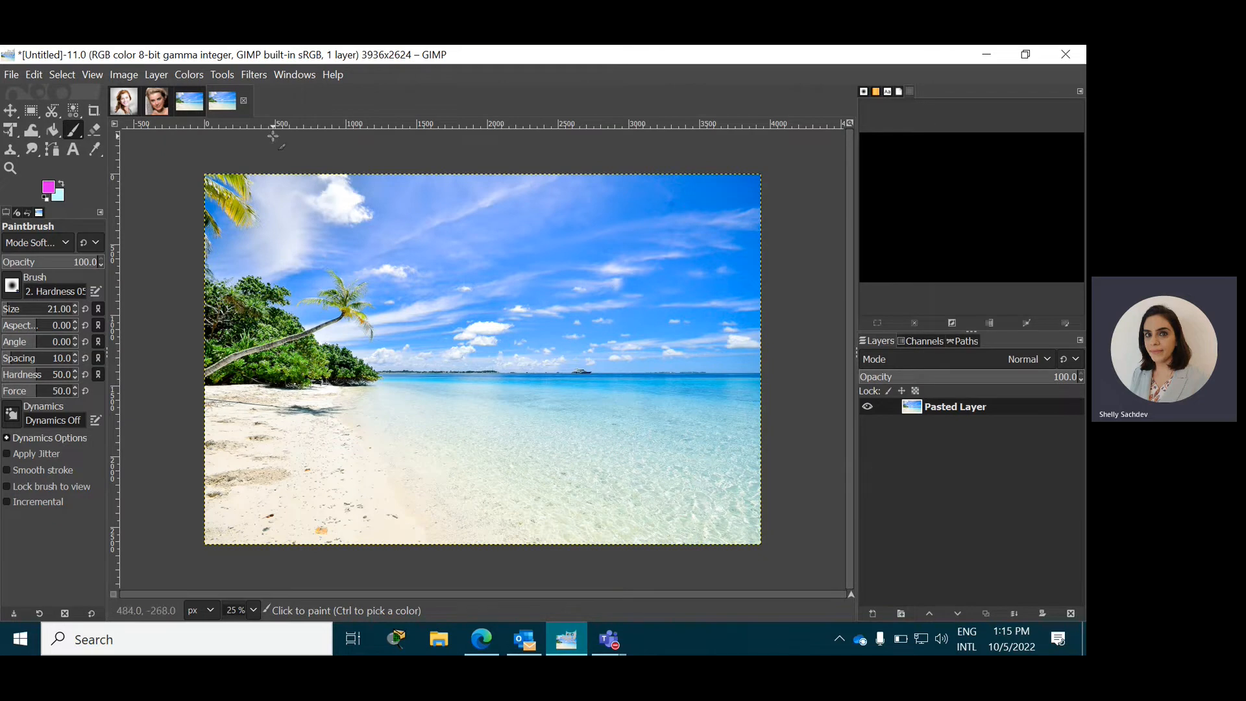
pyautogui.click(244, 101)
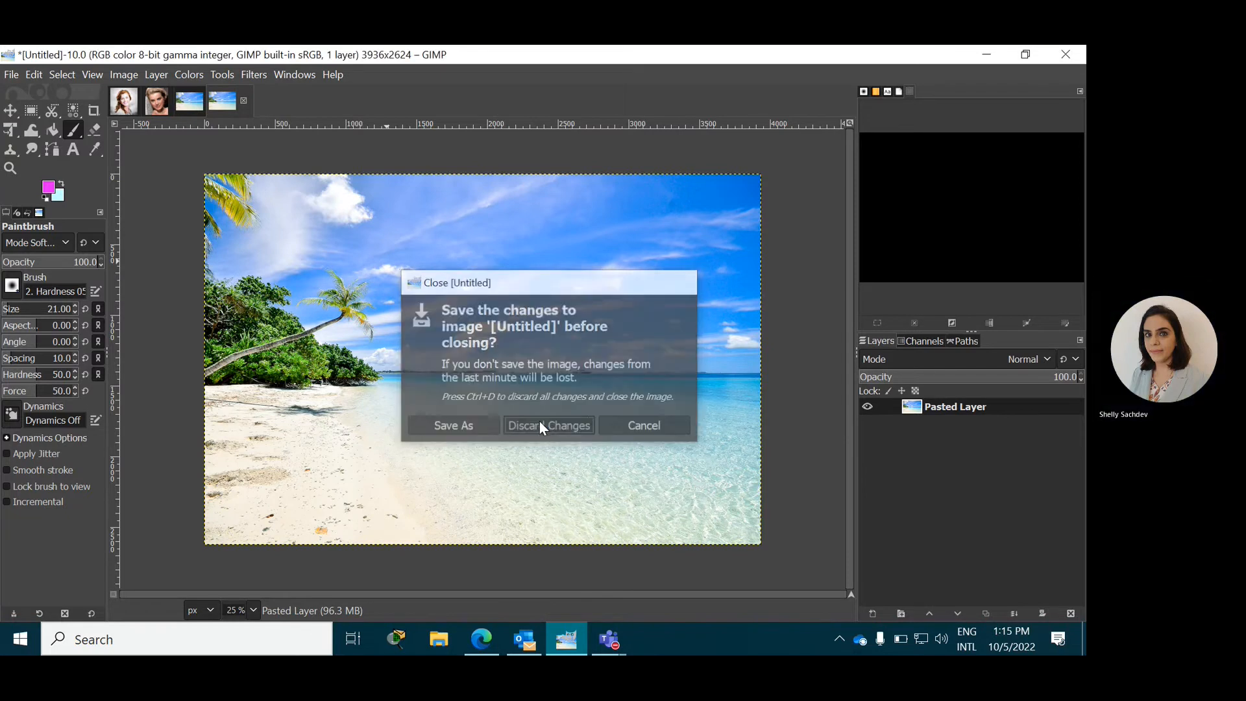